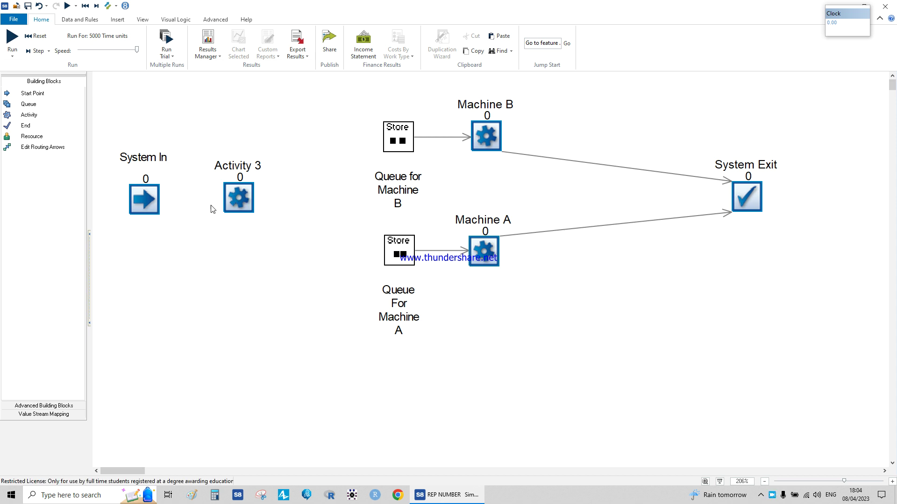
Rename the Activity 3 block to 'Decision Node' in its Activity Properties
left_click(242, 200)
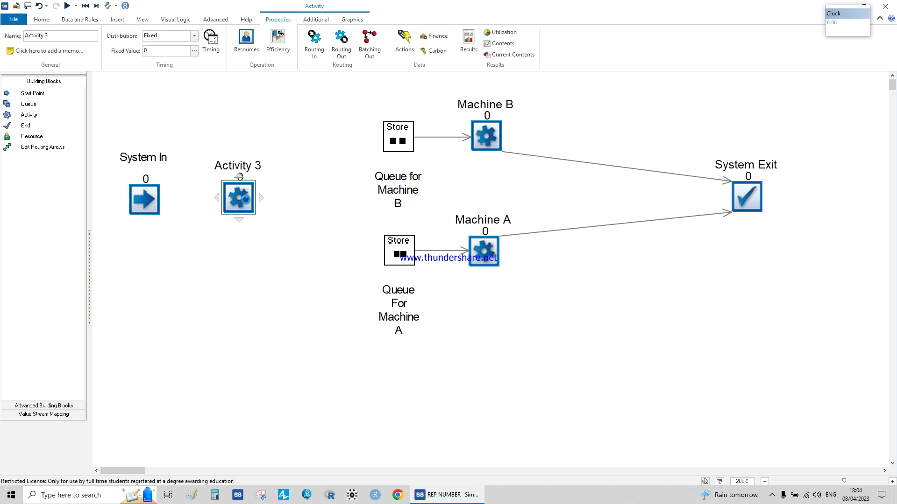
double_click(247, 203)
type("de")
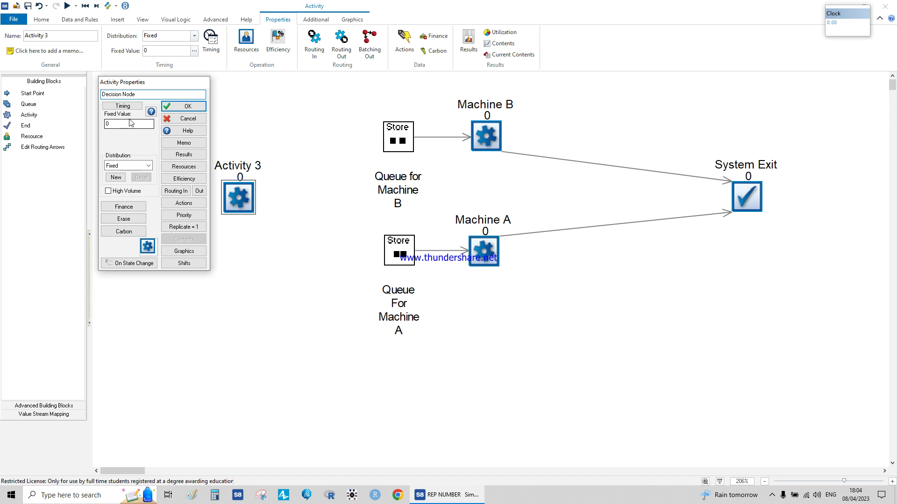
key("Return")
left_click(175, 316)
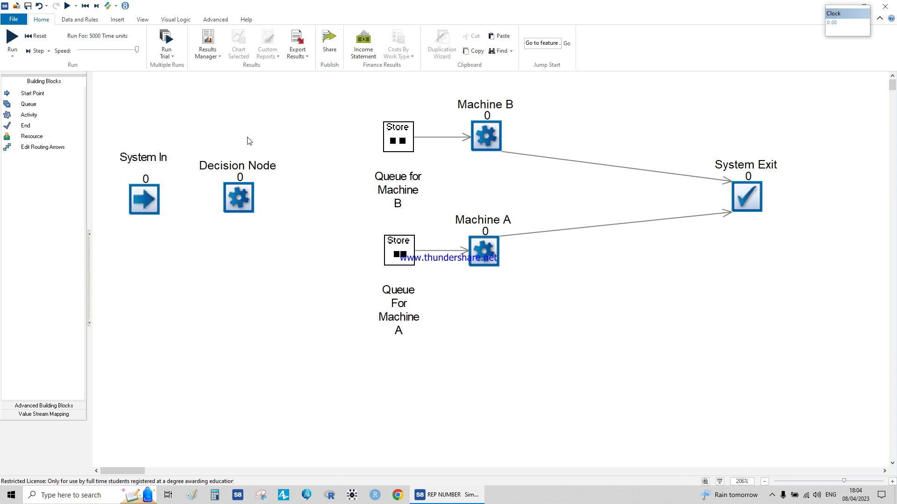
left_click(249, 198)
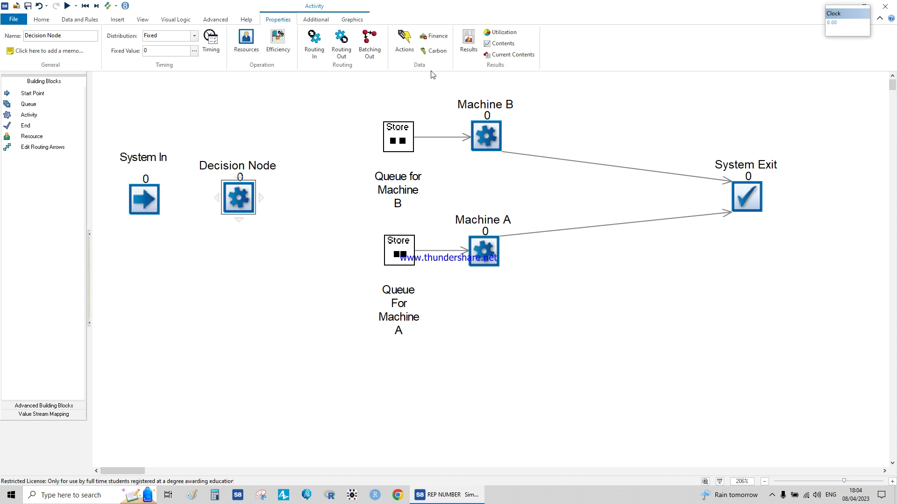
Set the Decision Node title's wrap width to 50 and adjust its Y offset
left_click(352, 19)
left_click(26, 51)
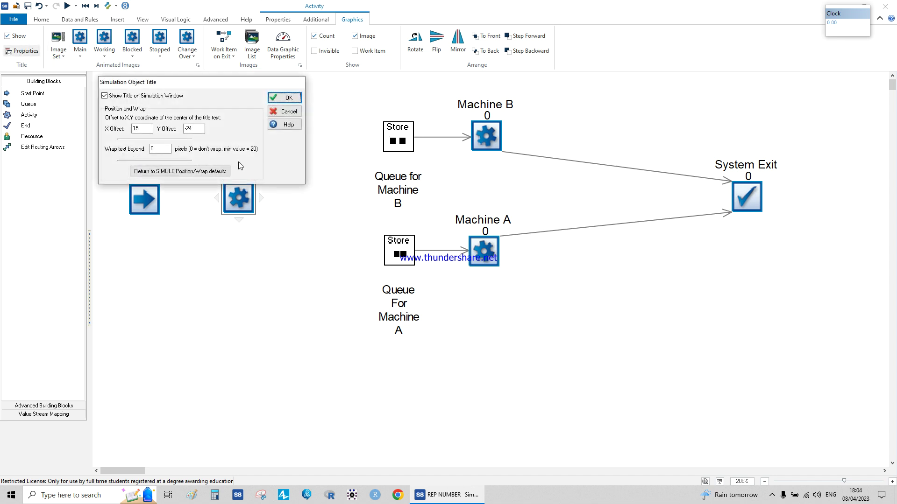
left_click(200, 130)
double_click(190, 129)
type("-35")
double_click(162, 150)
left_click(284, 97)
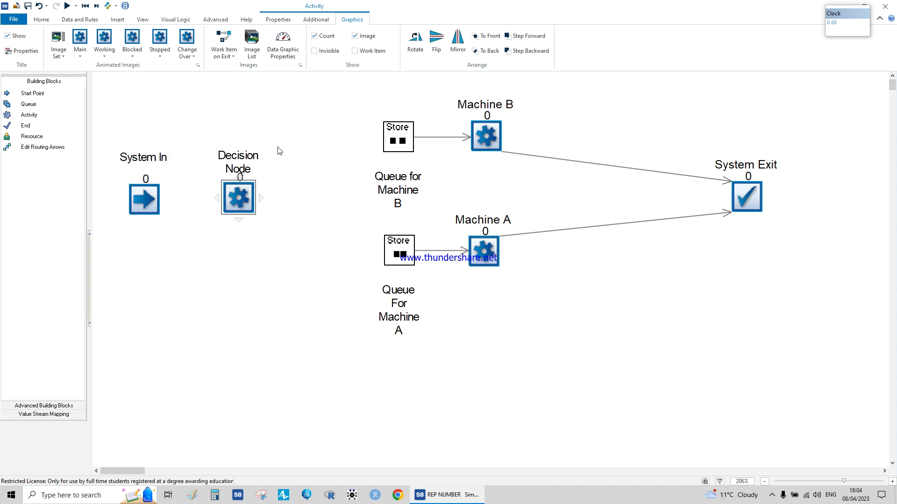
Raise the Decision Node title further by setting its Y Offset to -45
left_click(21, 50)
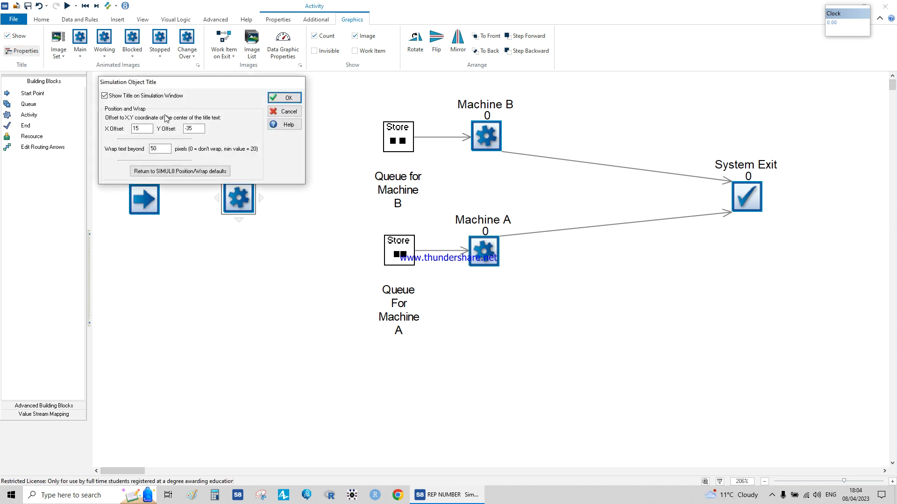
left_click(197, 130)
key("BackSpace")
key("BackSpace")
key("Return")
left_click(280, 154)
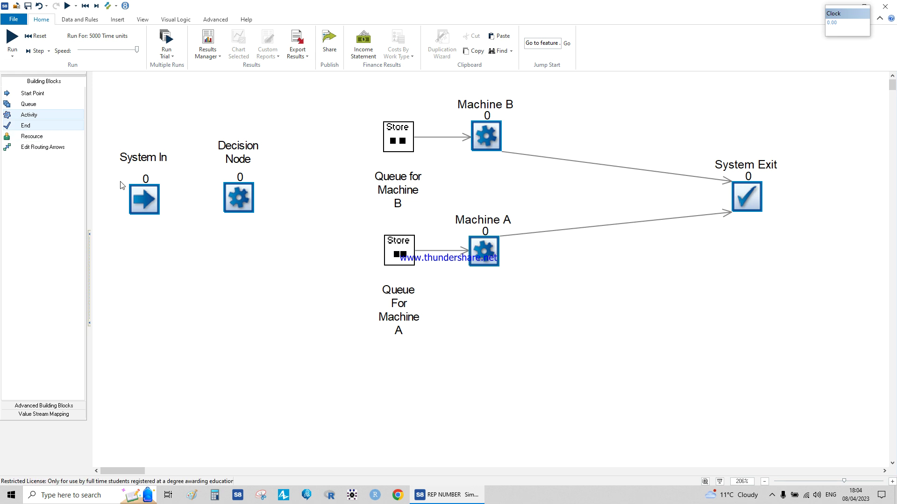
left_click_drag(145, 199, 241, 200)
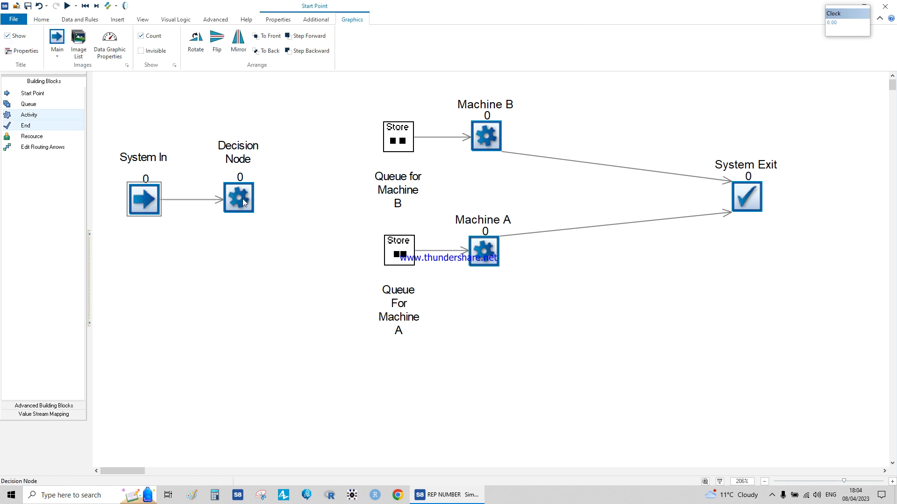
left_click_drag(243, 199, 384, 144)
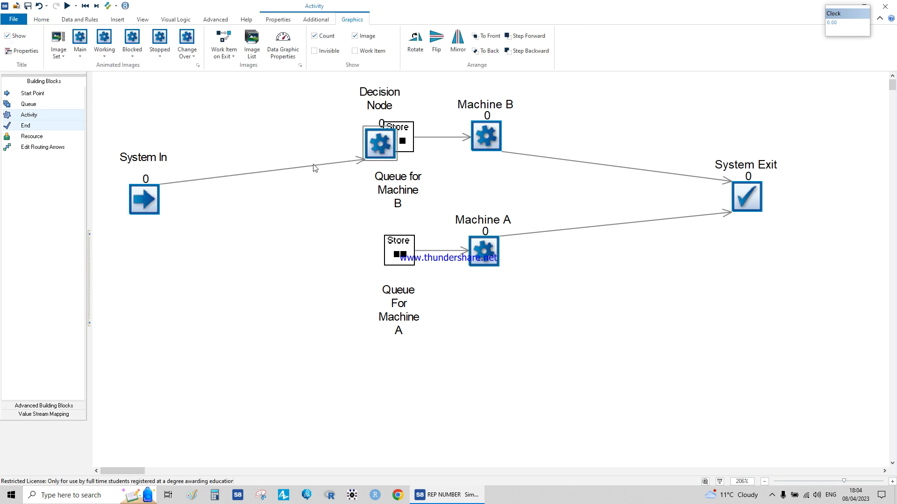
key("ctrl+z")
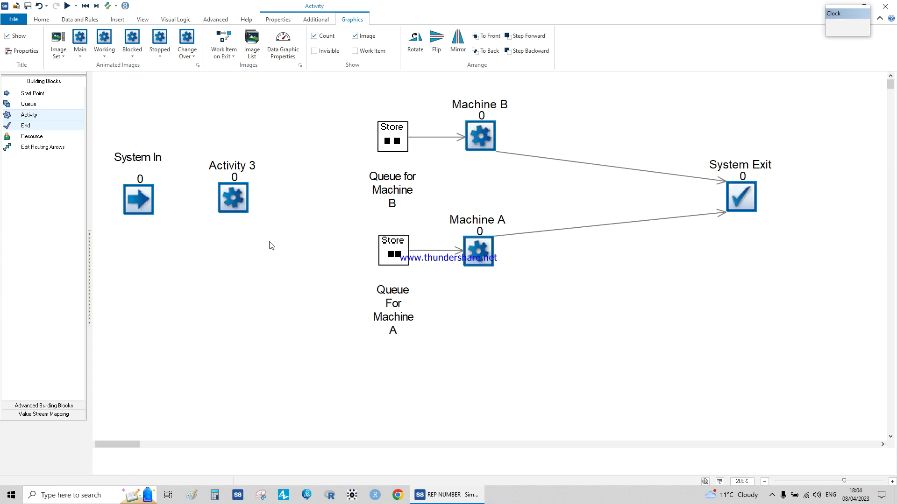
key("ctrl+z")
double_click(240, 201)
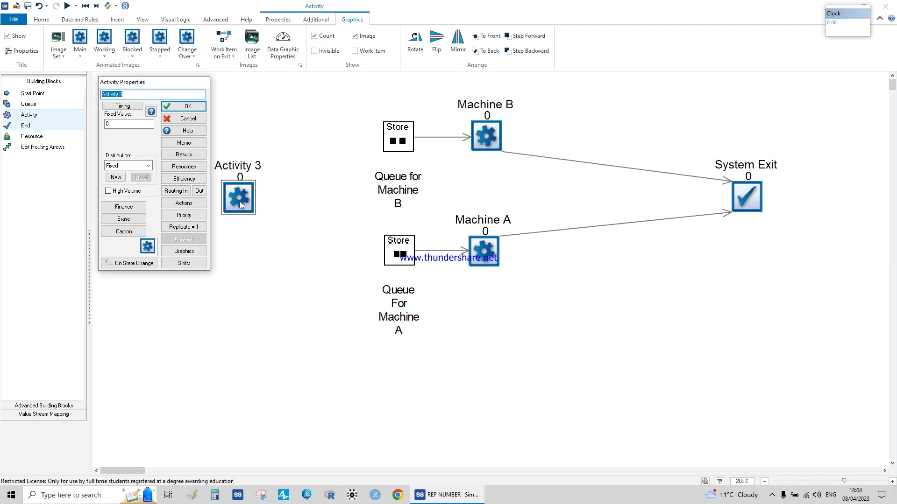
type("DEc")
left_click(184, 106)
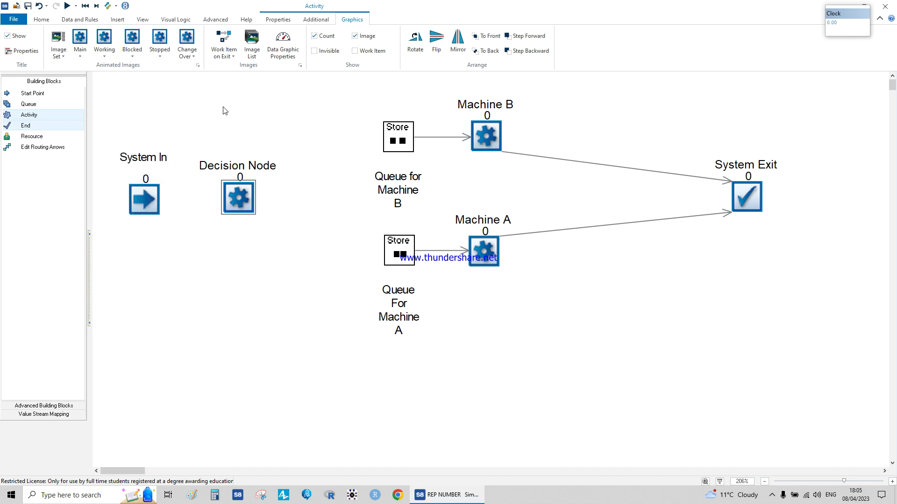
left_click(25, 51)
left_click(190, 129)
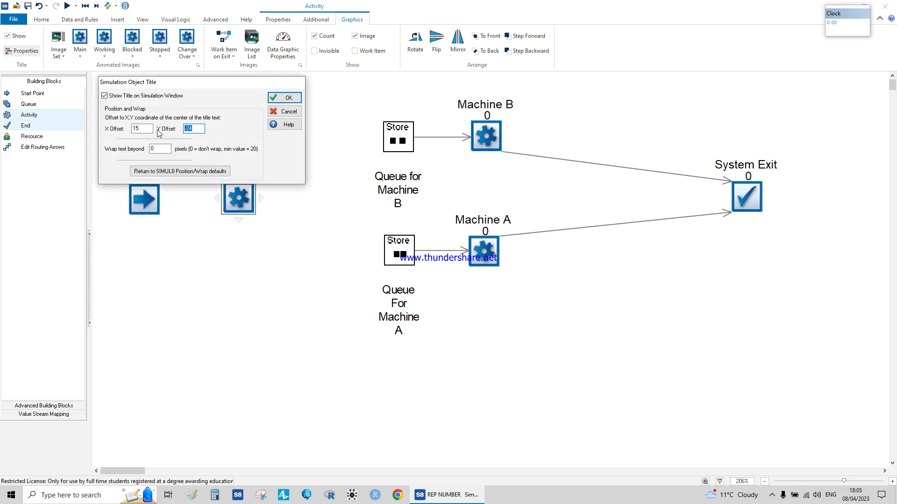
type("-45")
double_click(153, 149)
type("50")
left_click(284, 97)
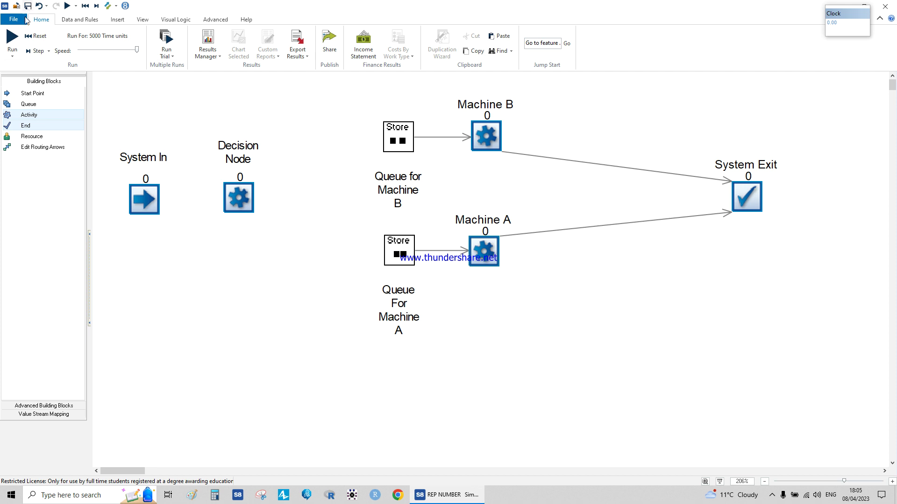
left_click(42, 147)
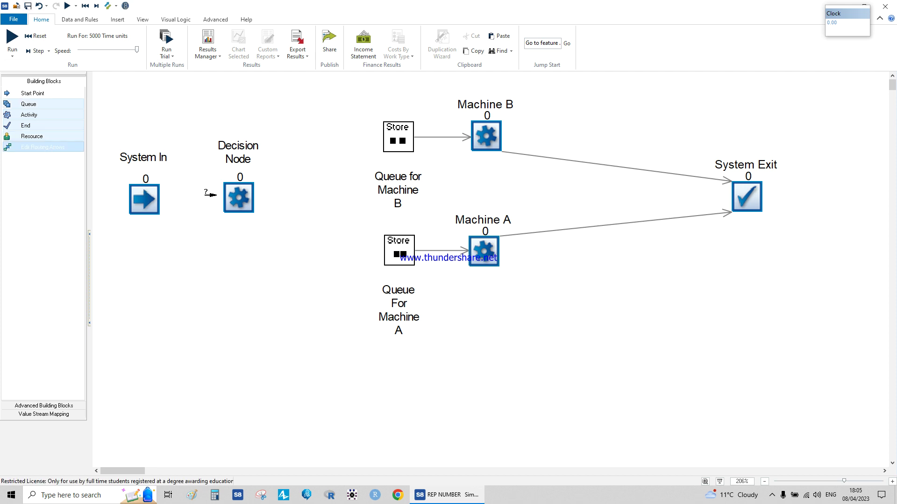
Draw routing arrows from System In to Decision Node and from Decision Node to the queues
mouse_move(144, 199)
left_mouse_down()
mouse_move(239, 199)
mouse_move(393, 140)
left_mouse_up()
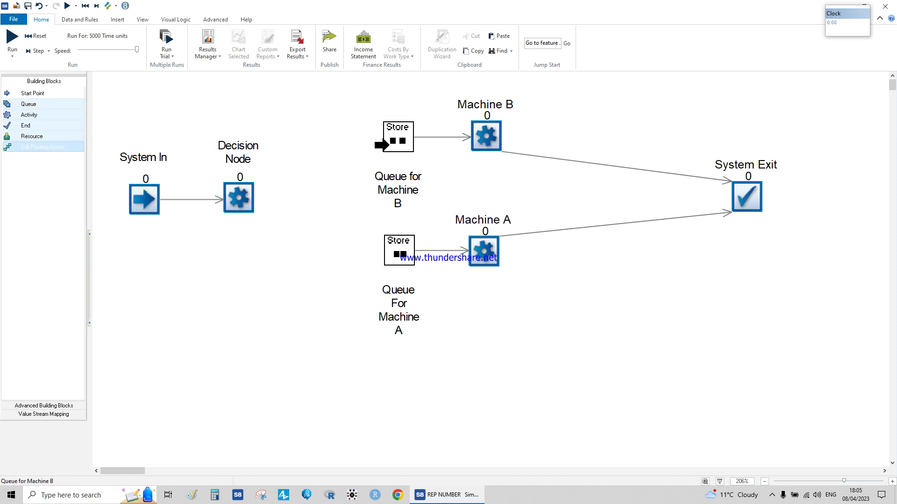
left_click_drag(241, 204, 389, 243)
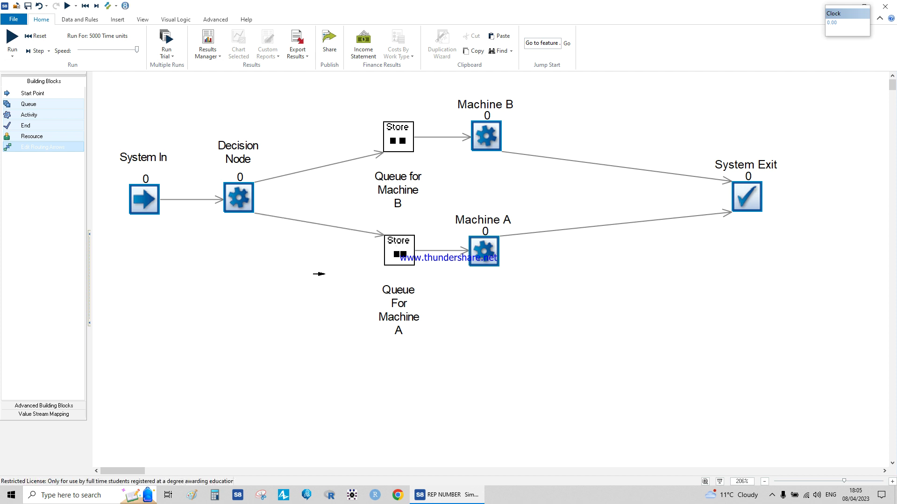
left_click(63, 148)
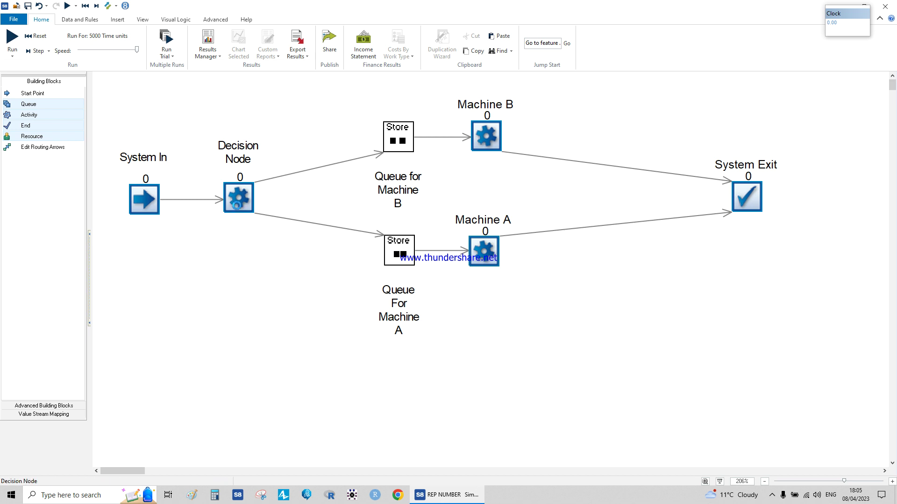
double_click(238, 205)
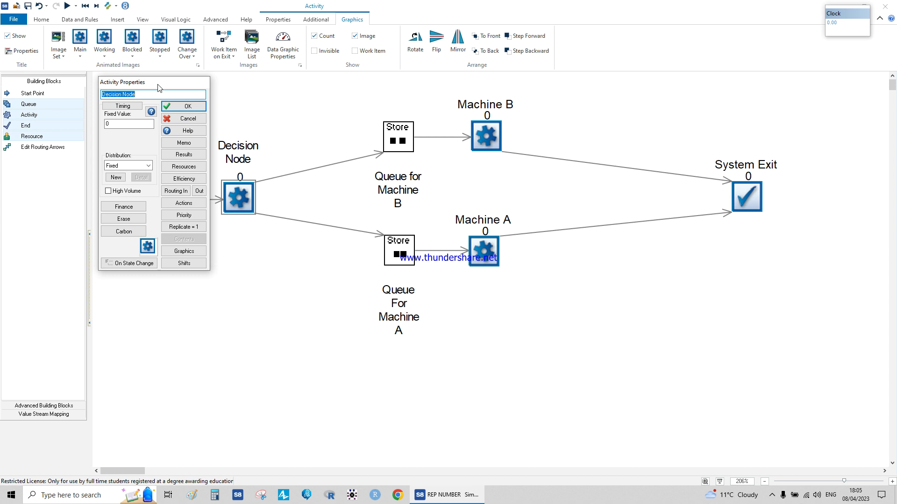
Set Decision Node's Routing Out to Percent: 75% to Queue for Machine B, 25% to Machine A
left_click_drag(159, 84, 230, 243)
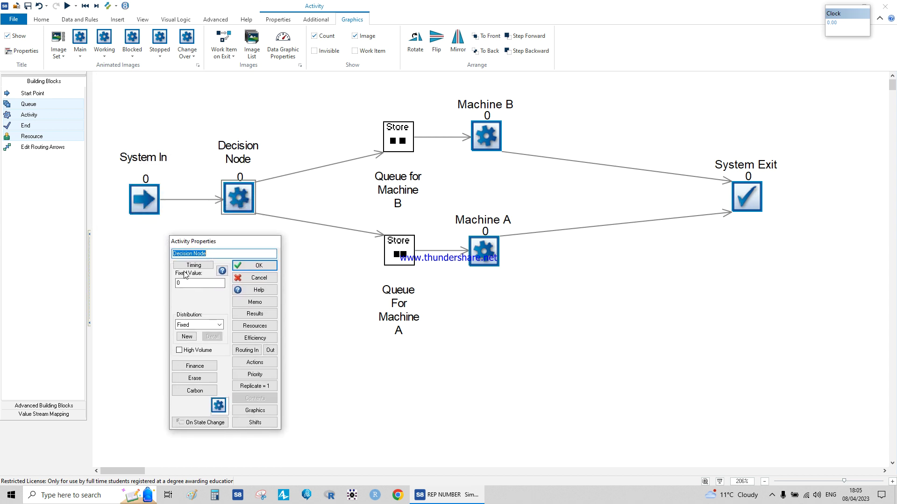
left_click(270, 351)
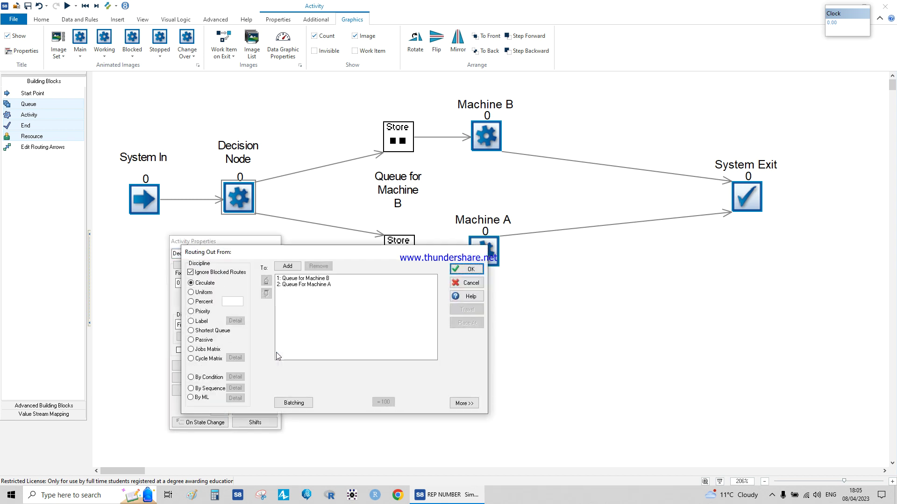
left_click_drag(306, 253, 413, 247)
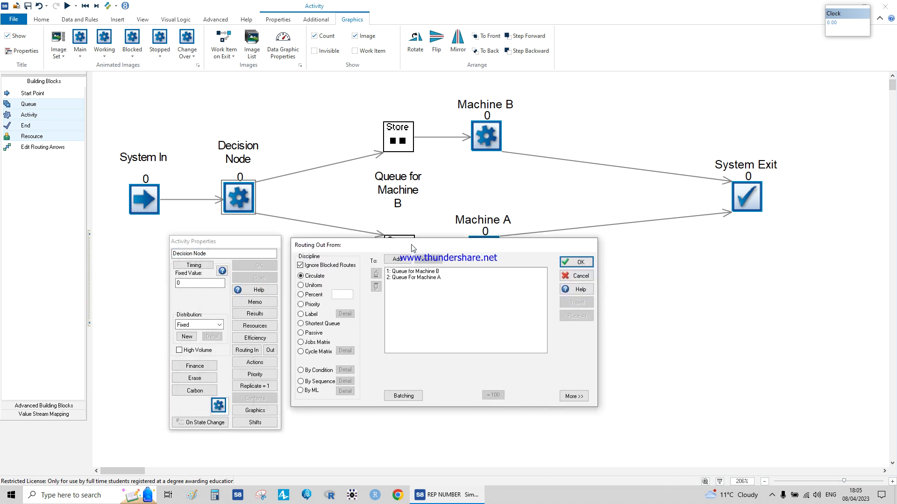
left_click(301, 294)
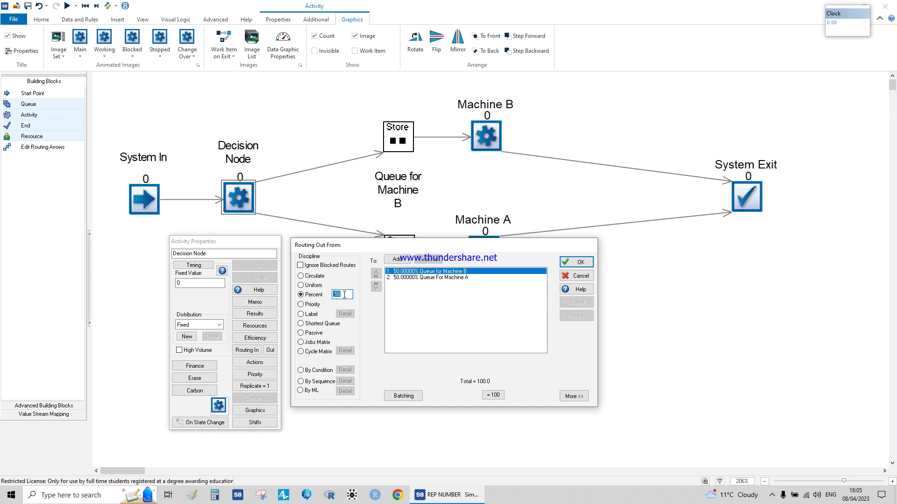
type("7")
key("Return")
left_click(576, 262)
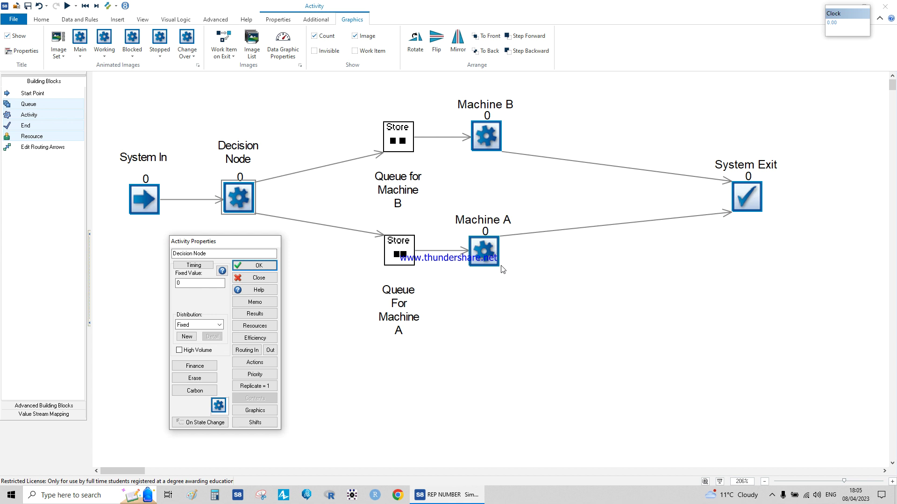
left_click(270, 350)
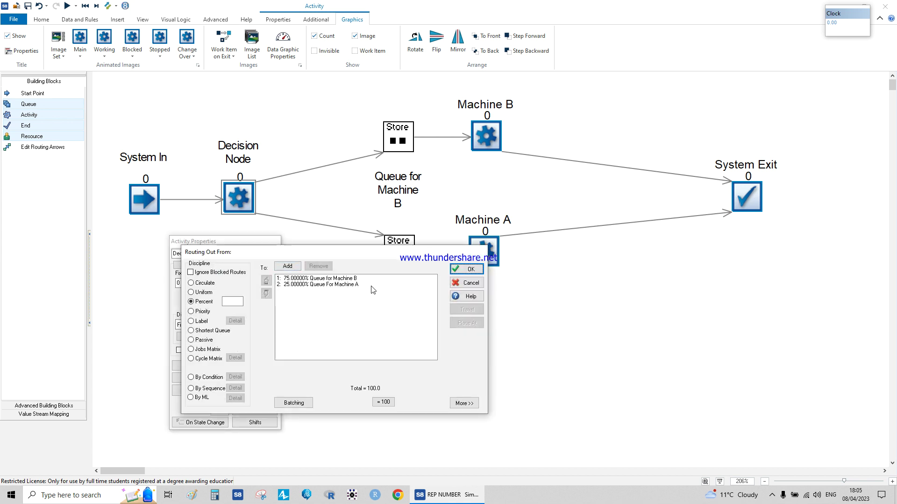
left_click(466, 270)
left_click(261, 266)
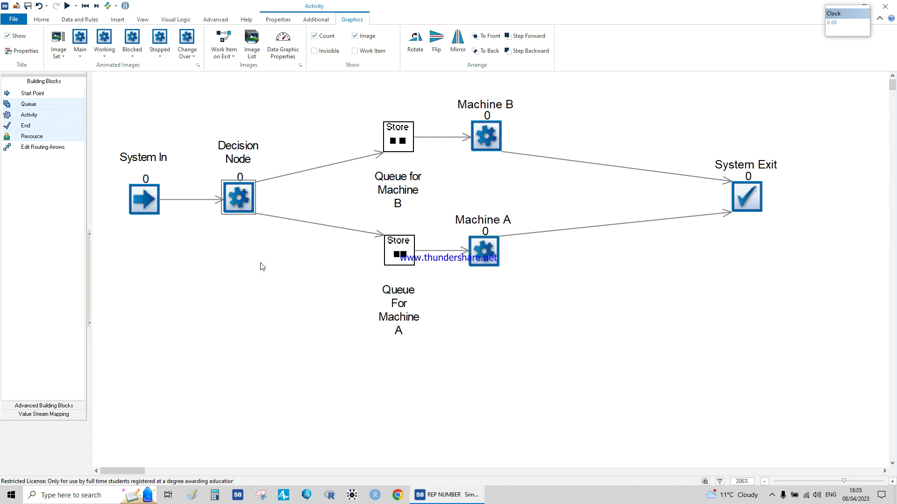
scroll(261, 265, "up", 1)
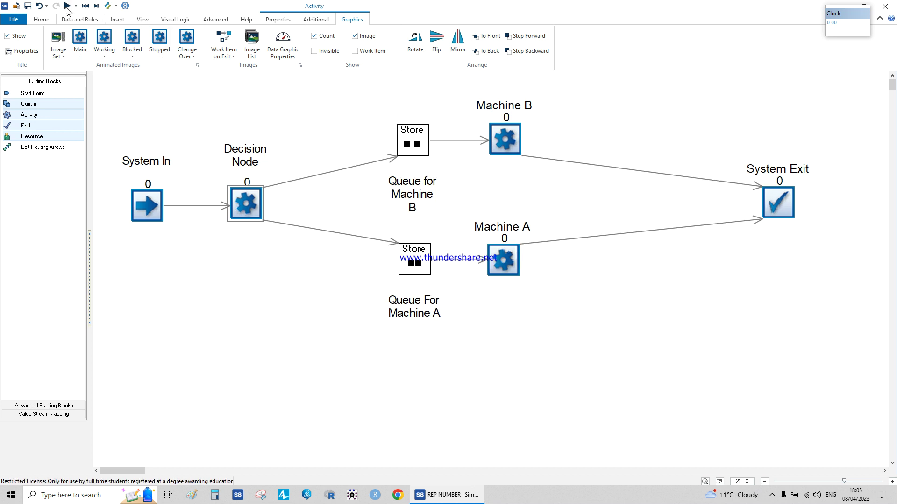
left_click(41, 19)
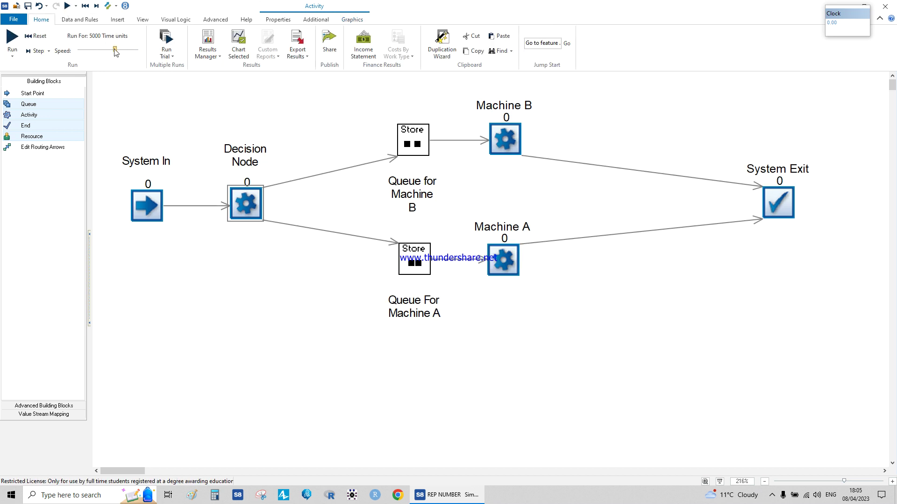
left_click_drag(90, 51, 82, 50)
left_click(67, 5)
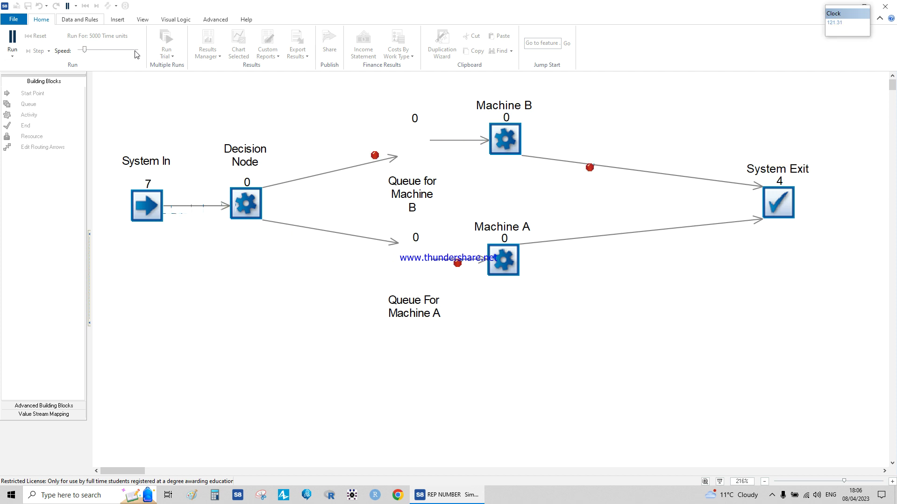
left_click_drag(85, 51, 139, 51)
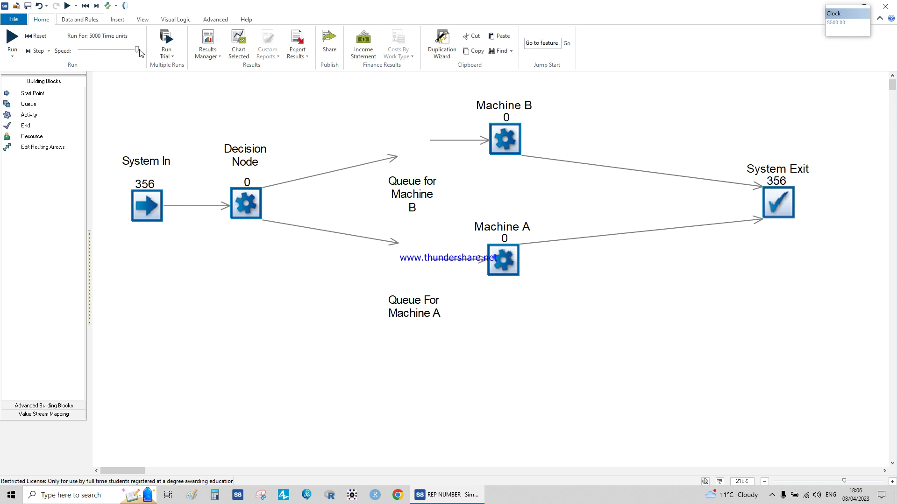
left_click(86, 6)
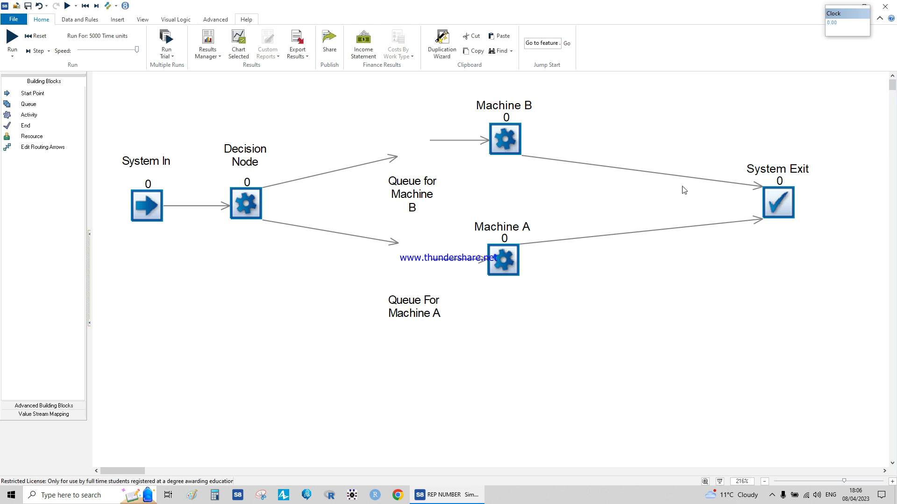
Delete the Machine A to System Exit route and move System Exit beside Machine B
left_click(690, 231)
key("Delete")
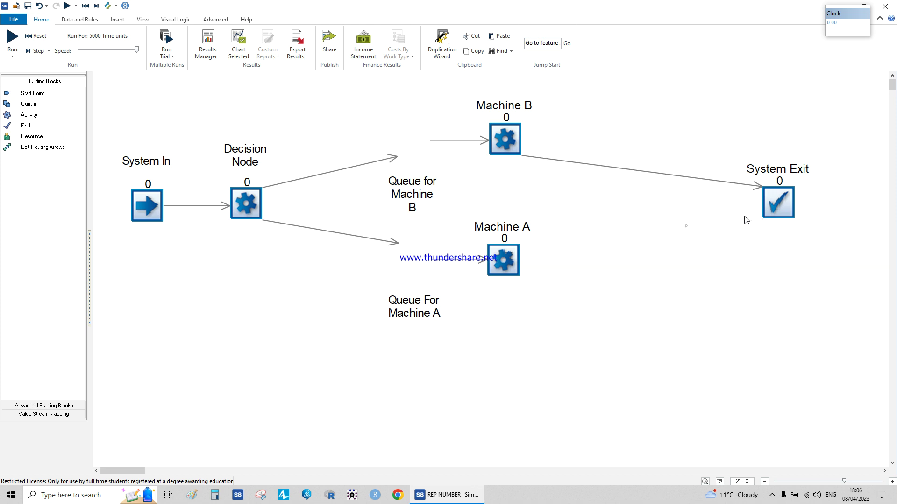
left_click(776, 205)
left_click_drag(777, 205, 644, 141)
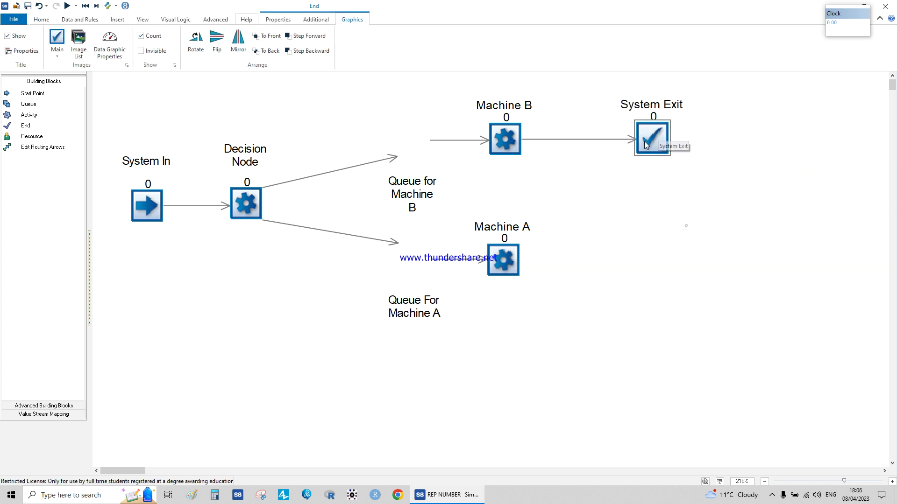
Copy the exit as System Exit 2 and route Machine A into it
left_click_drag(644, 140, 646, 259)
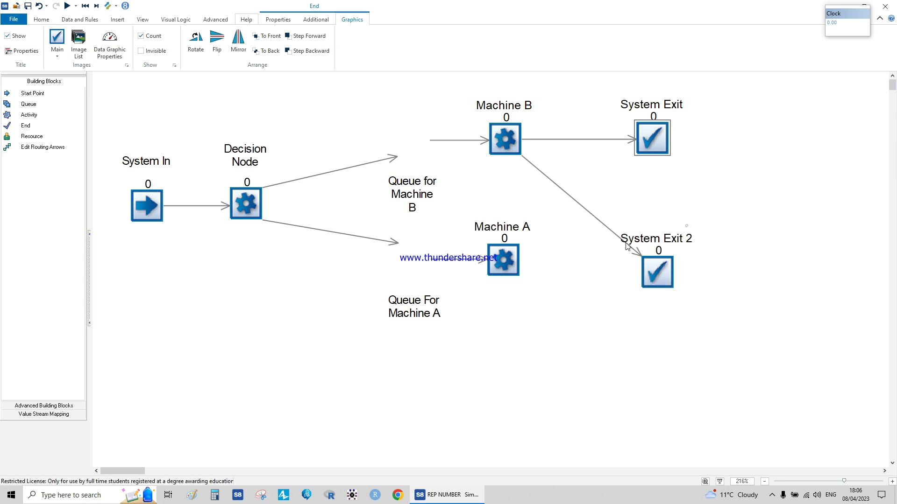
left_click(592, 220)
key("Delete")
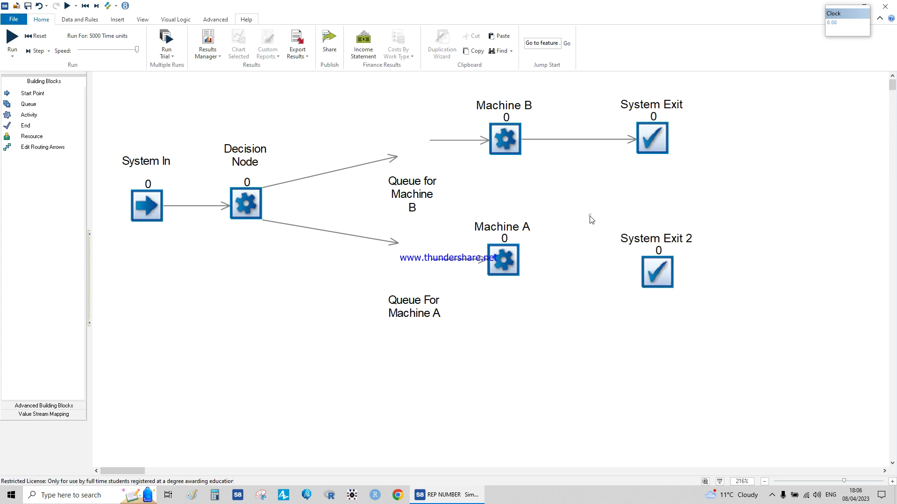
left_click(43, 147)
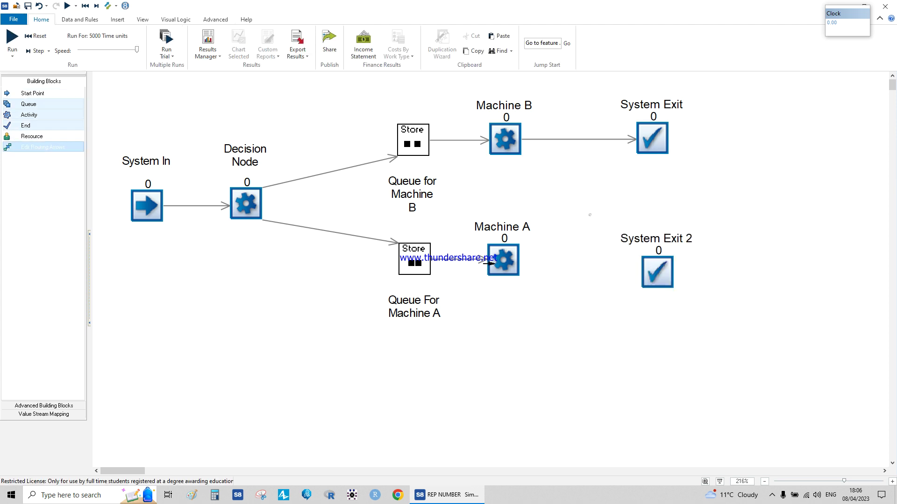
left_click_drag(503, 262, 653, 272)
Run the simulation: 306 arrivals, 223 to System Exit, 82 to System Exit 2
left_click(43, 148)
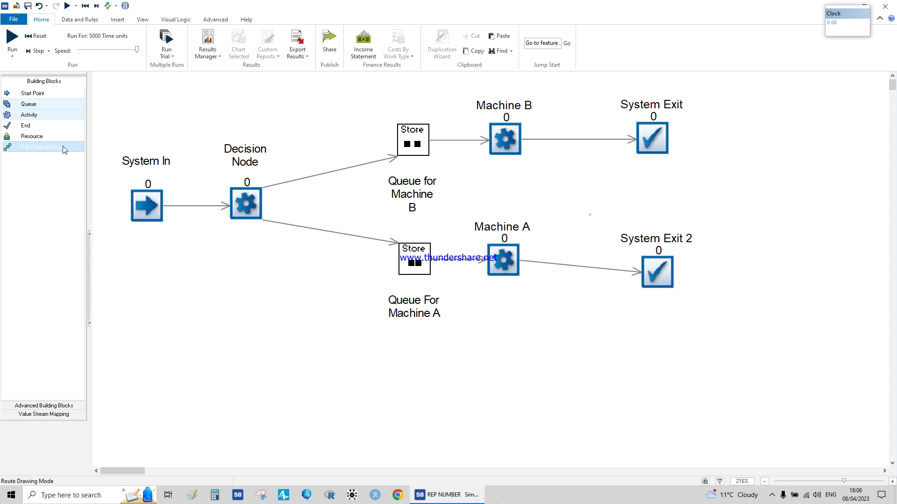
left_click(13, 39)
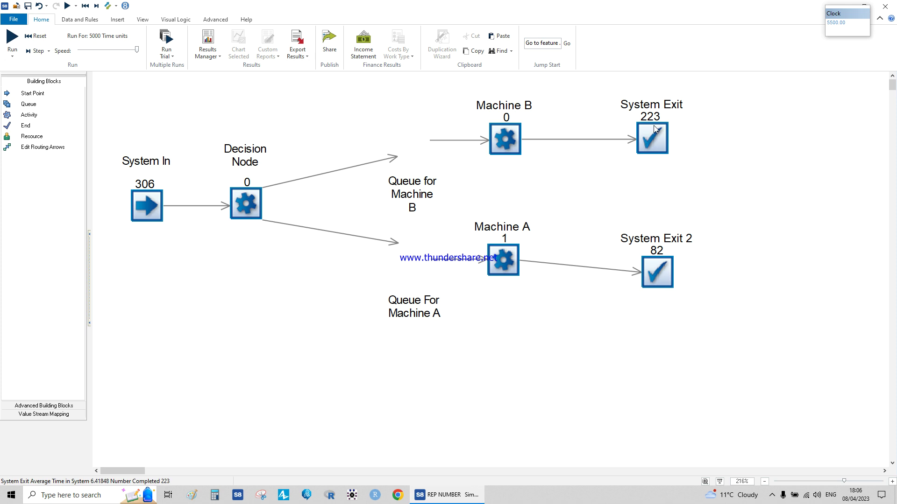
left_click(107, 5)
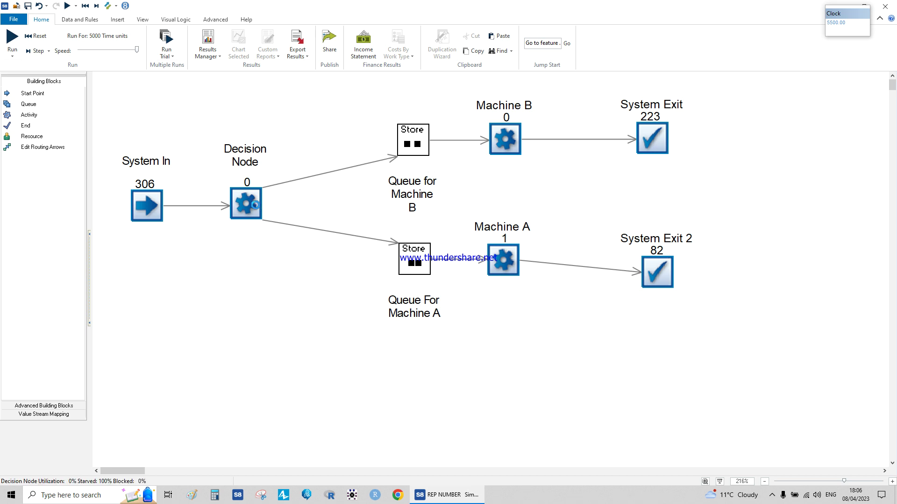
Review the Decision Node's routing-out settings, then reset the simulation results
double_click(246, 204)
left_click(200, 191)
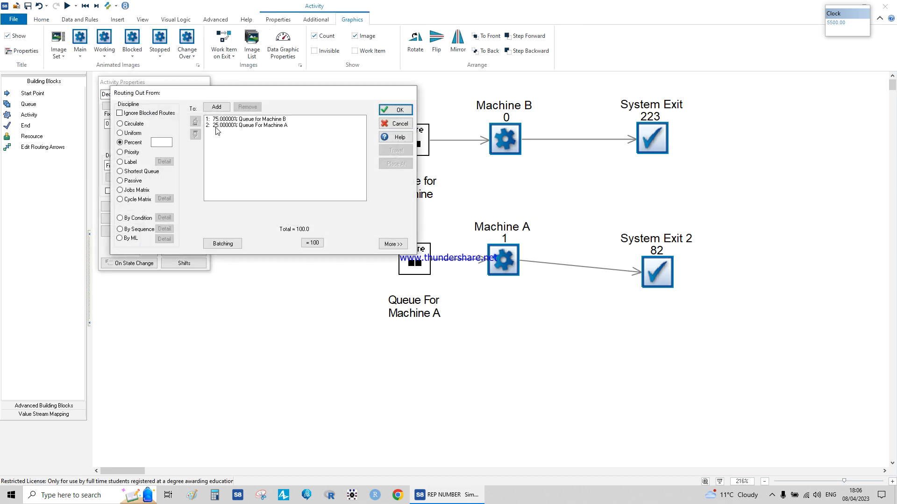
left_click(399, 110)
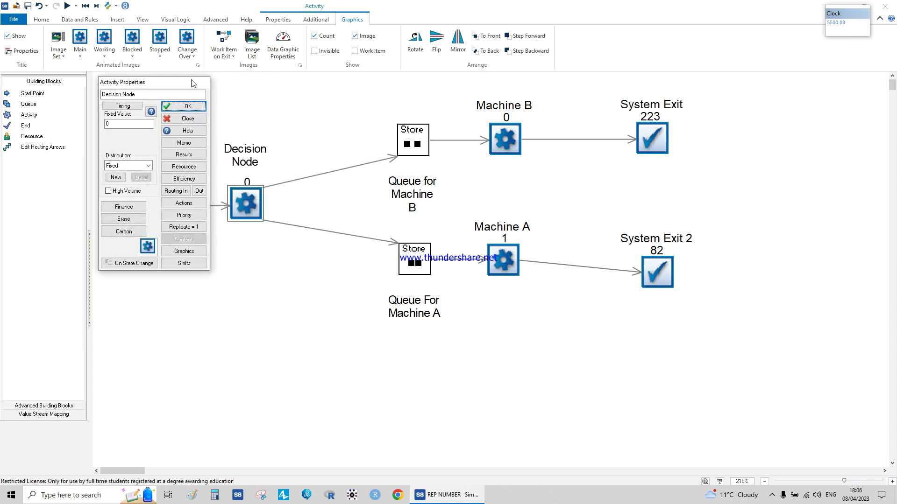
left_click(183, 106)
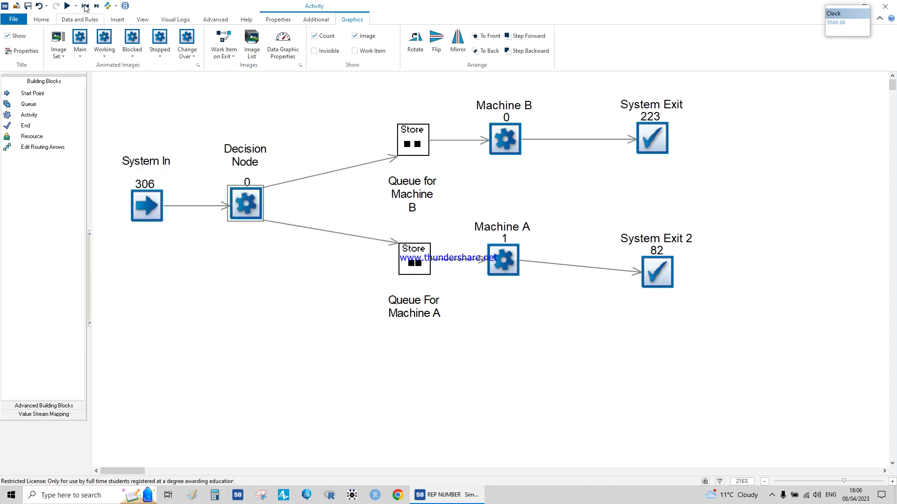
left_click(86, 5)
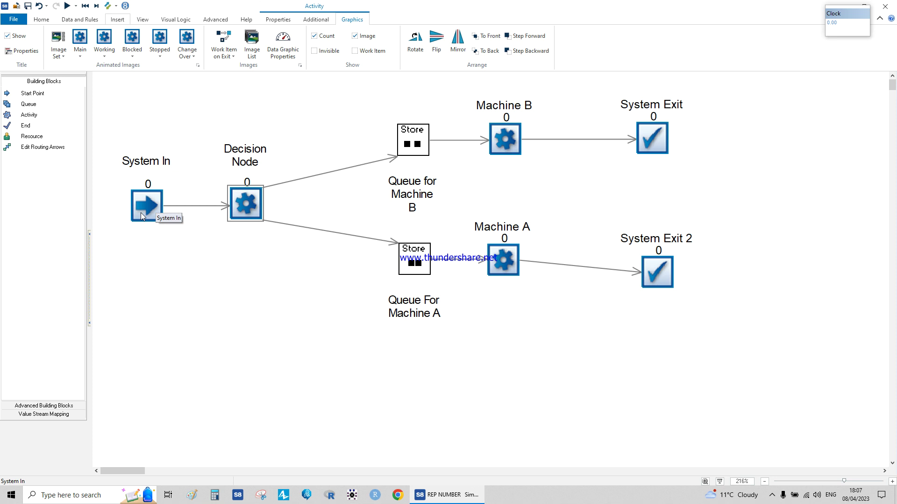
Copy System In to make System In 2 below it, move System In up, and check its properties
left_click(140, 214)
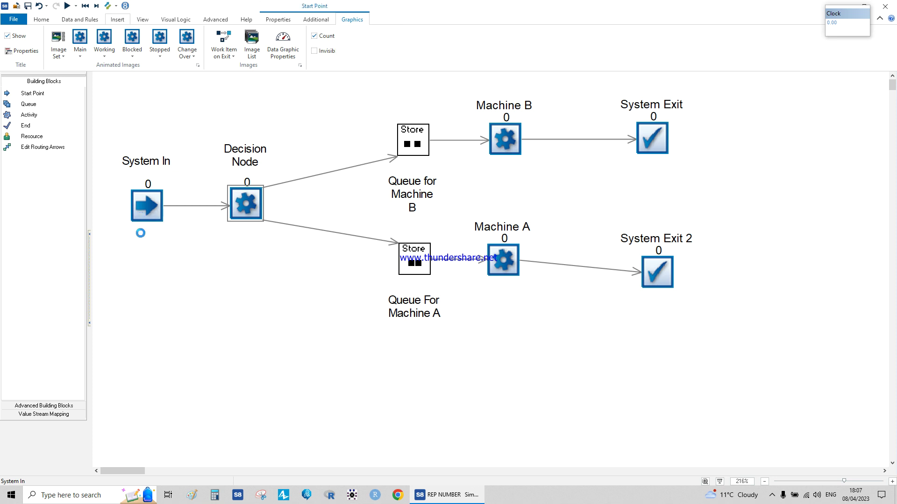
left_click(149, 281)
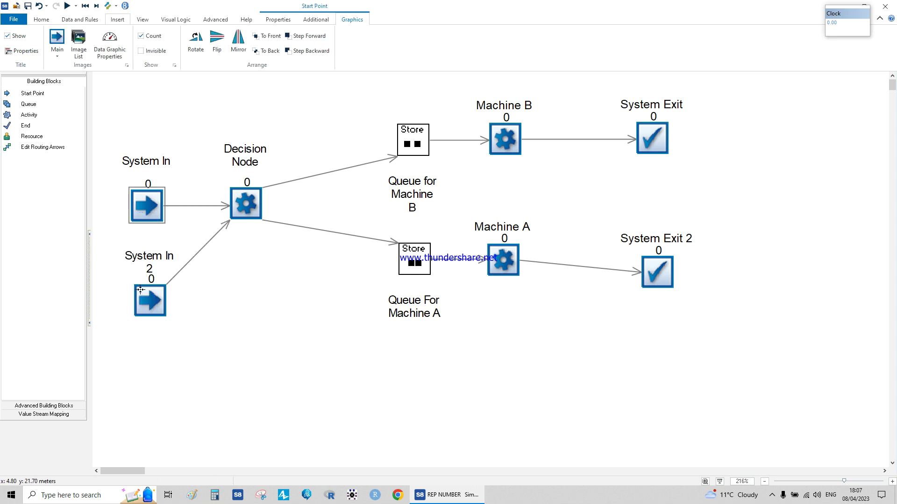
left_click_drag(151, 204, 144, 163)
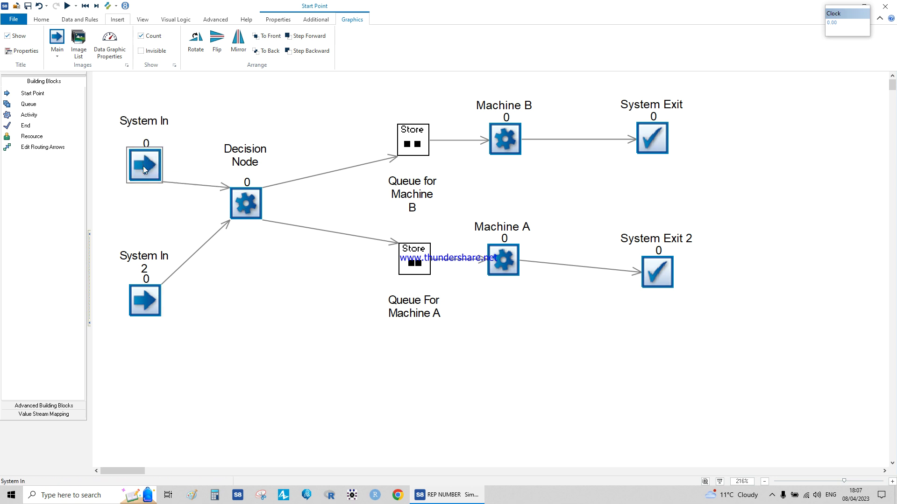
double_click(146, 296)
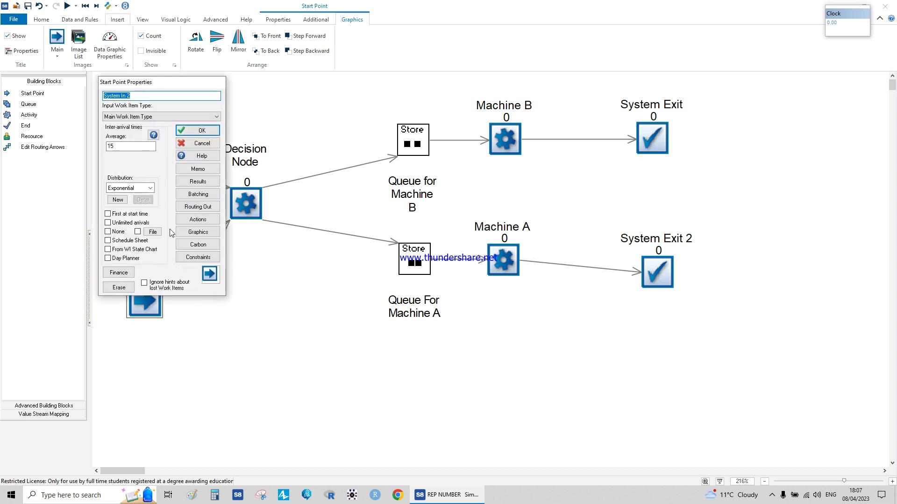
left_click(198, 143)
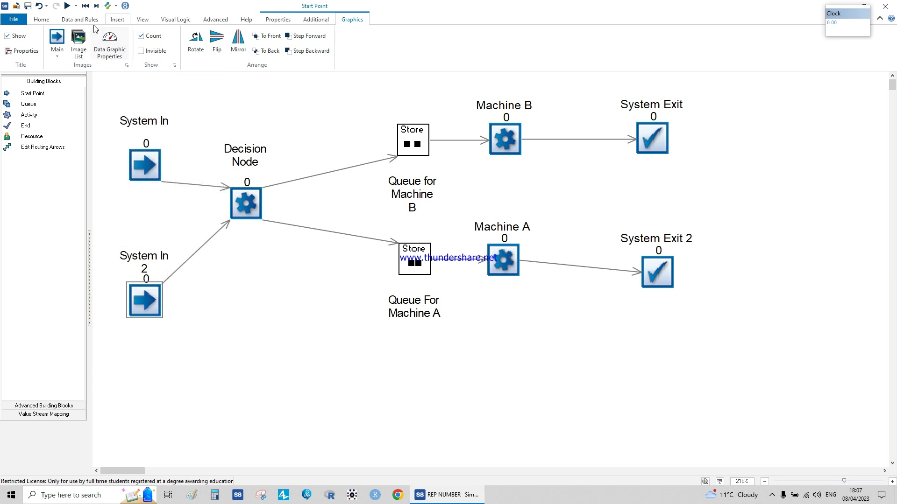
left_click(79, 19)
Create a new label, 'Value Label', and add System In to its objects
left_click(106, 42)
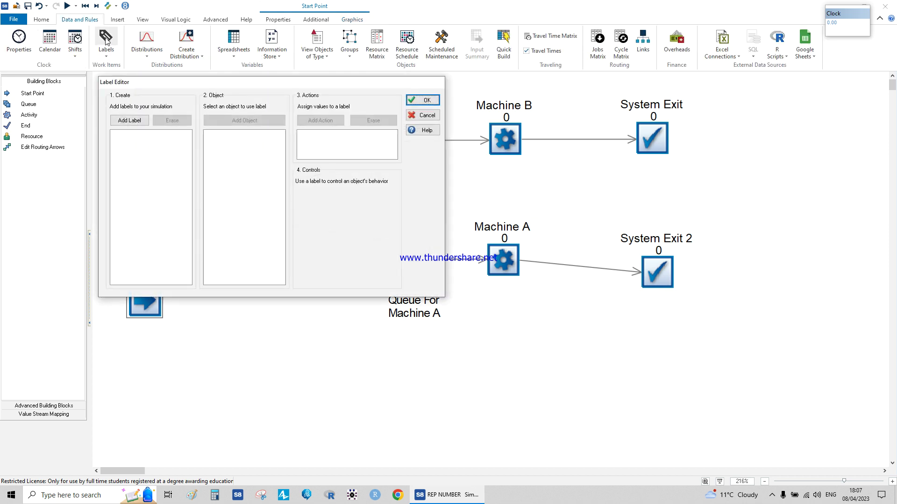
left_click(130, 121)
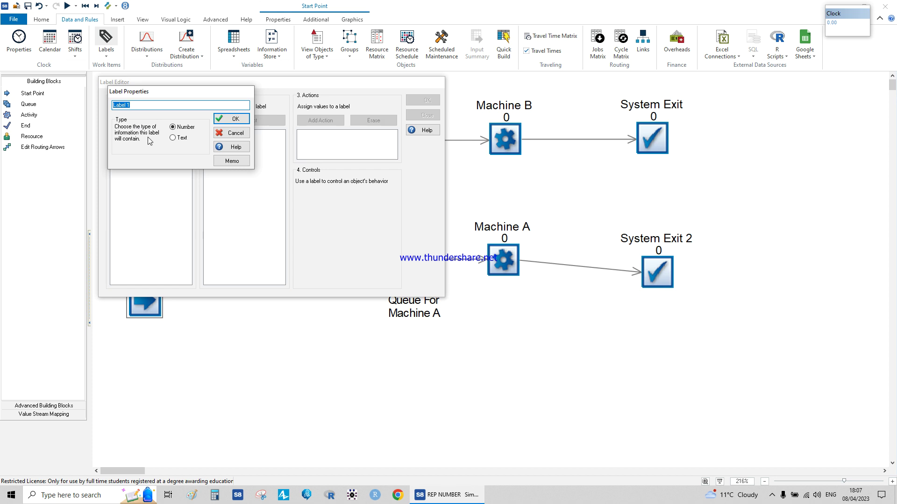
type("Value")
left_click(231, 119)
left_click(171, 122)
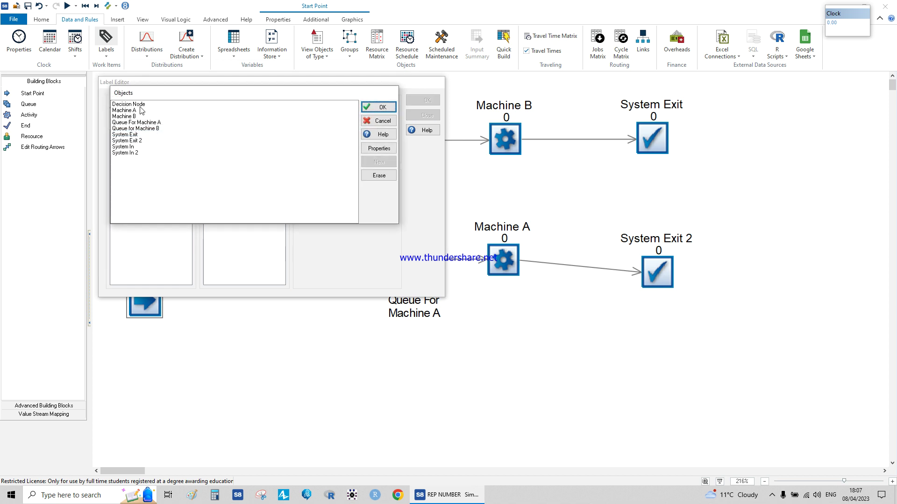
left_click_drag(164, 99, 235, 110)
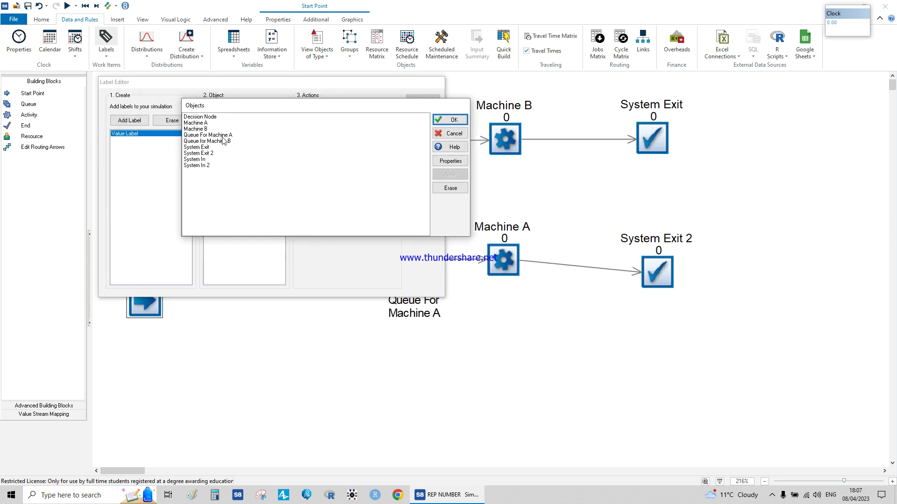
left_click(202, 160)
double_click(202, 159)
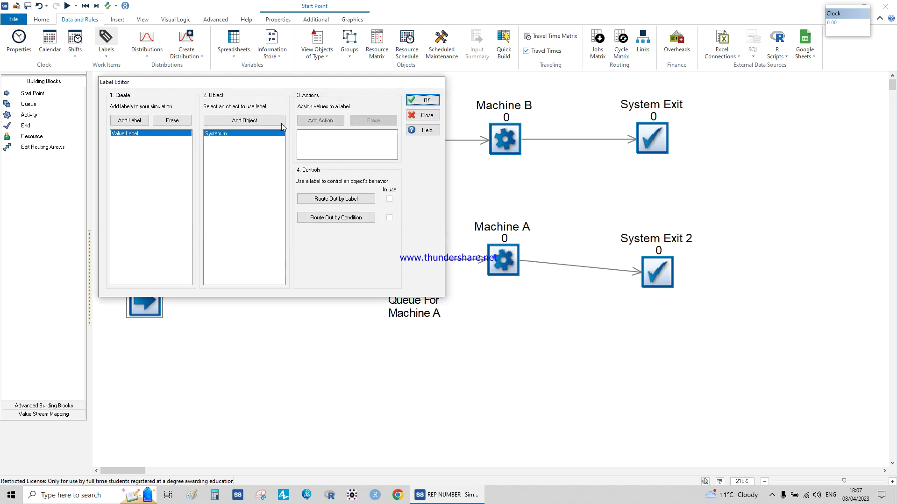
Add System In 2 to Value Label's objects and begin adding a value action
left_click(266, 121)
left_click(132, 154)
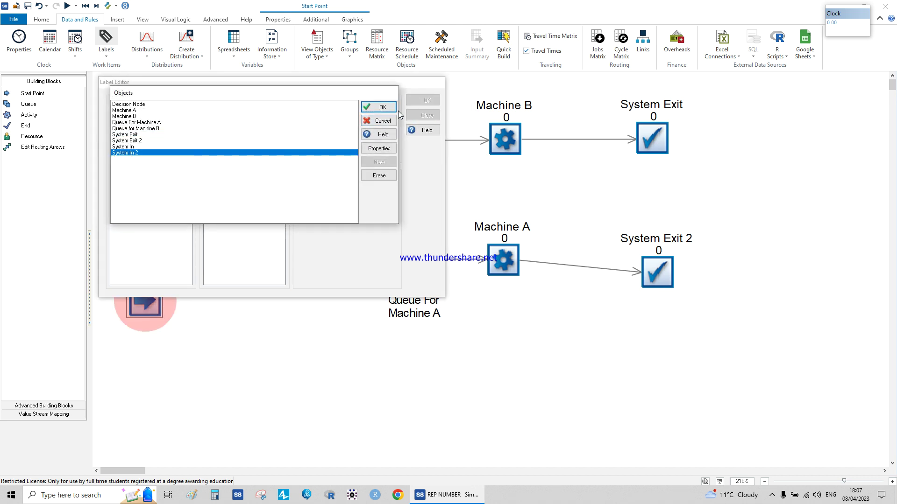
left_click(382, 106)
left_click_drag(267, 82, 470, 206)
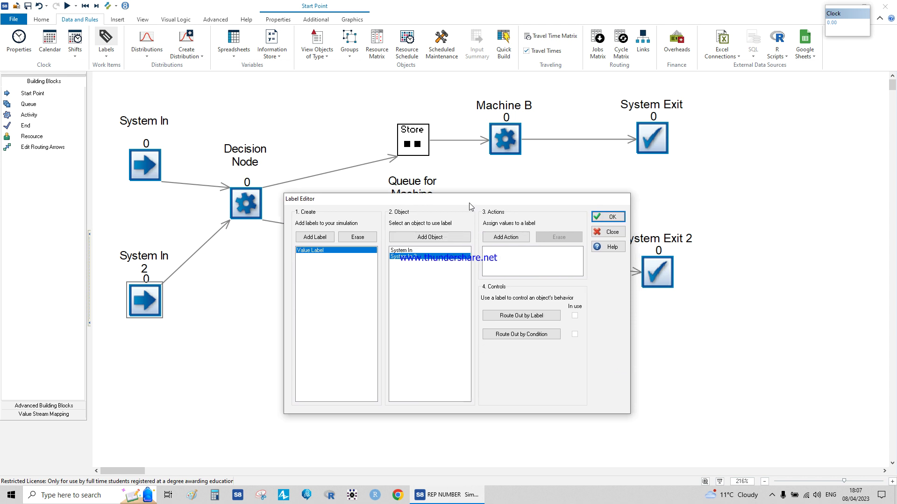
left_click(429, 252)
left_click(429, 237)
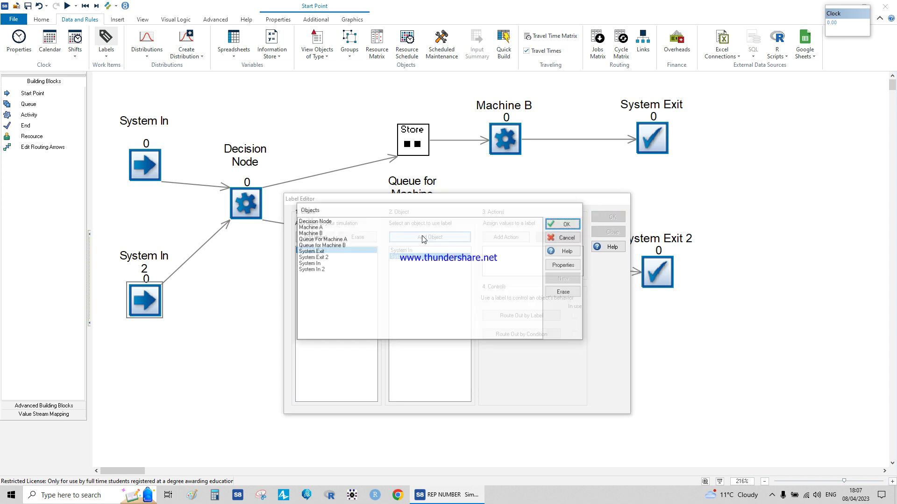
left_click(312, 263)
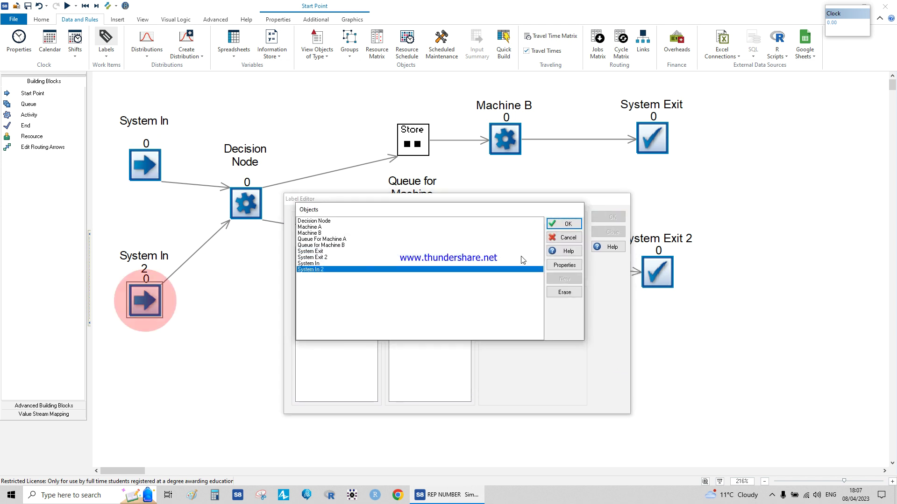
left_click(568, 224)
left_click(428, 251)
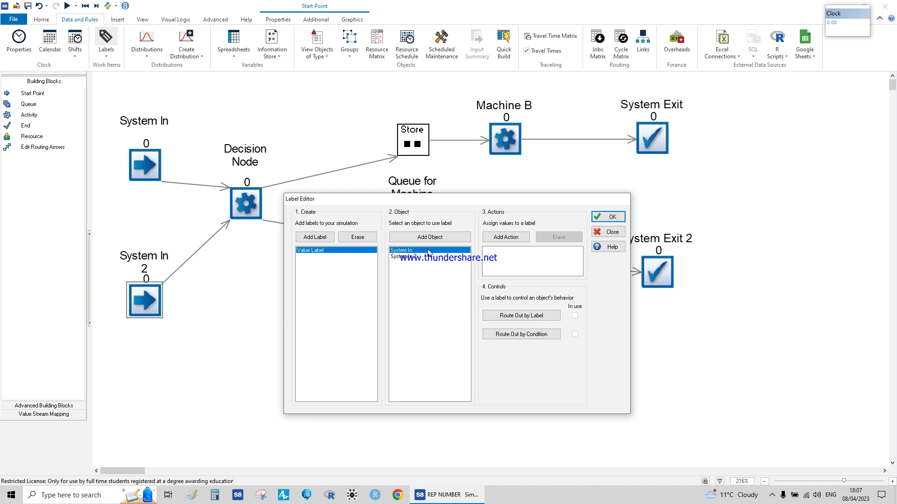
left_click(506, 236)
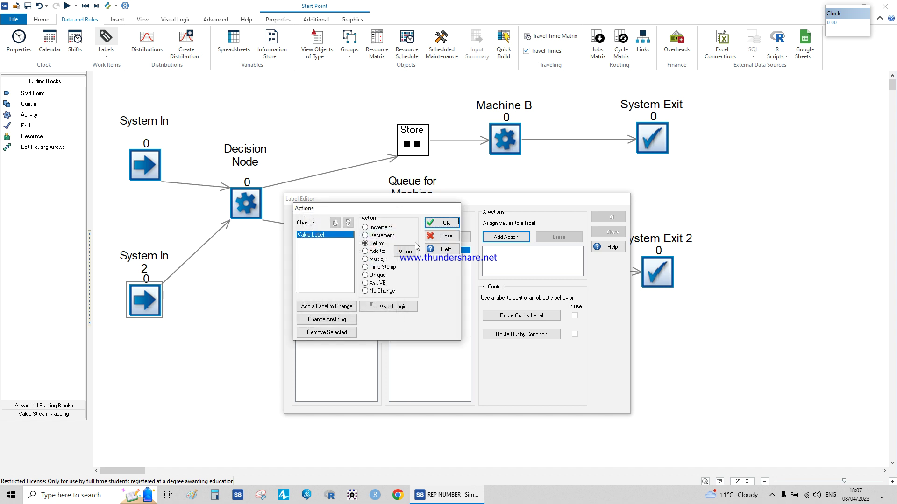
Give System In 2 a 'Set to' action that assigns Value Label the value 2
left_click(442, 223)
left_click(407, 258)
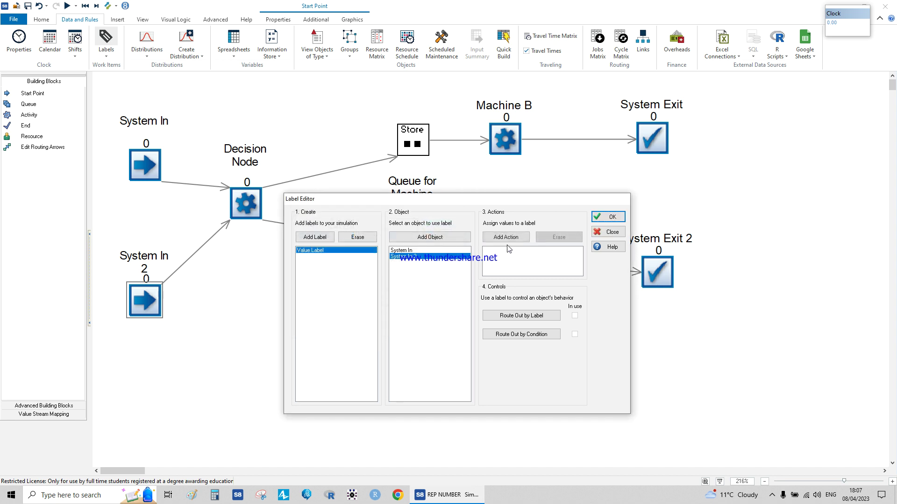
left_click(506, 238)
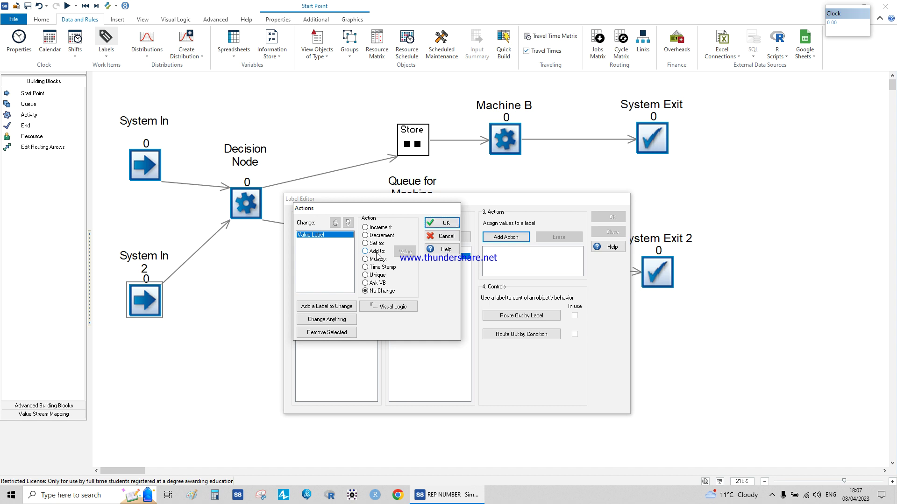
left_click(365, 243)
left_click(406, 252)
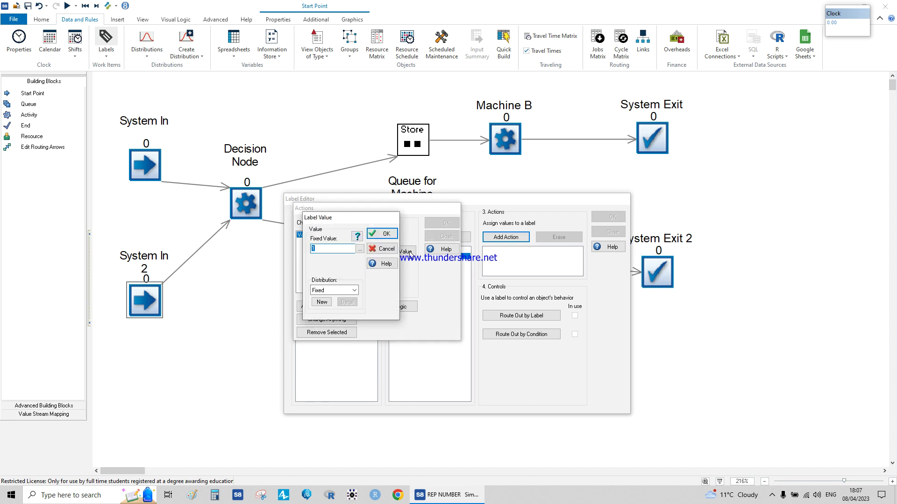
left_click(383, 249)
left_click(406, 251)
left_click(382, 234)
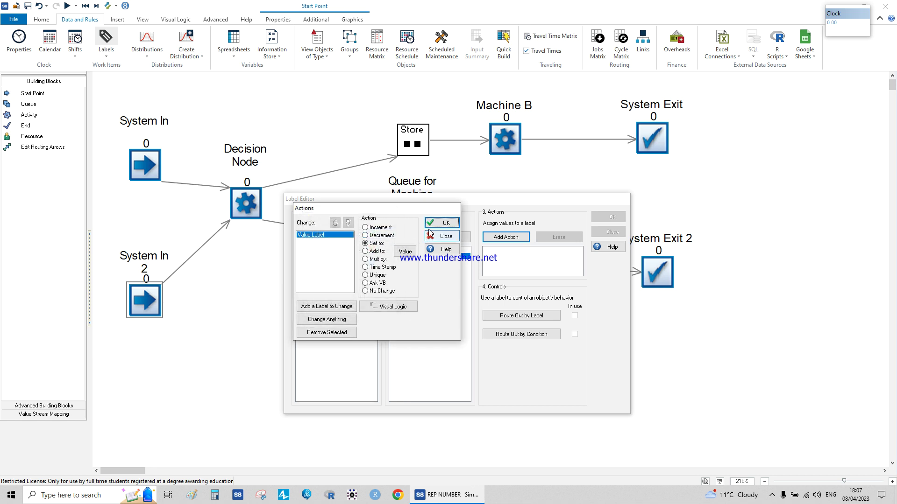
left_click(441, 223)
Confirm System In sets 1, close the Label Editor, and nudge System In higher
left_click(420, 251)
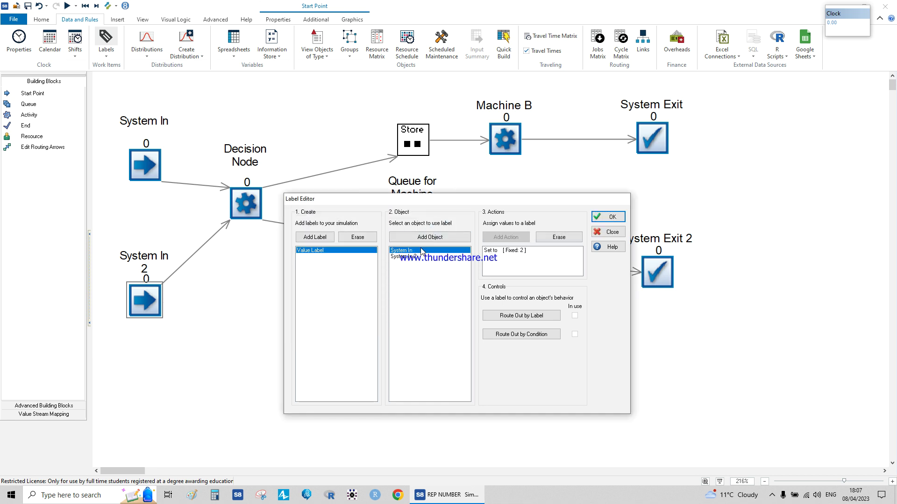
left_click(419, 258)
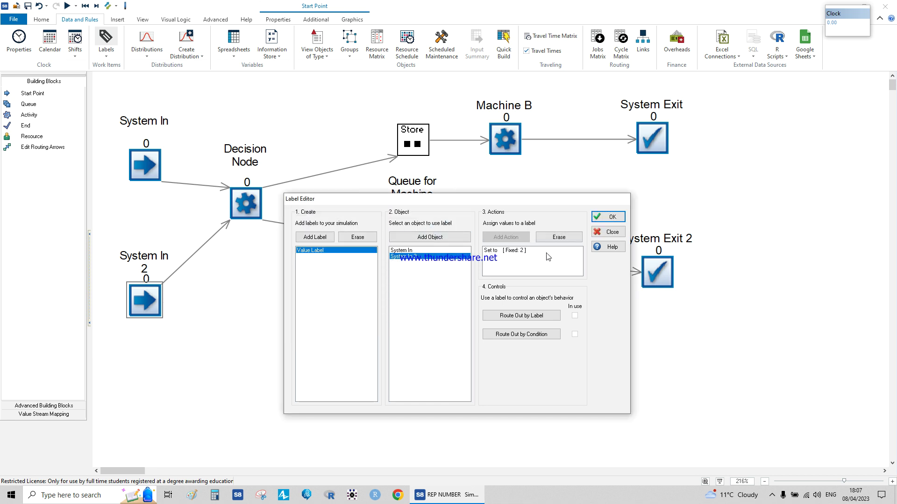
left_click(607, 219)
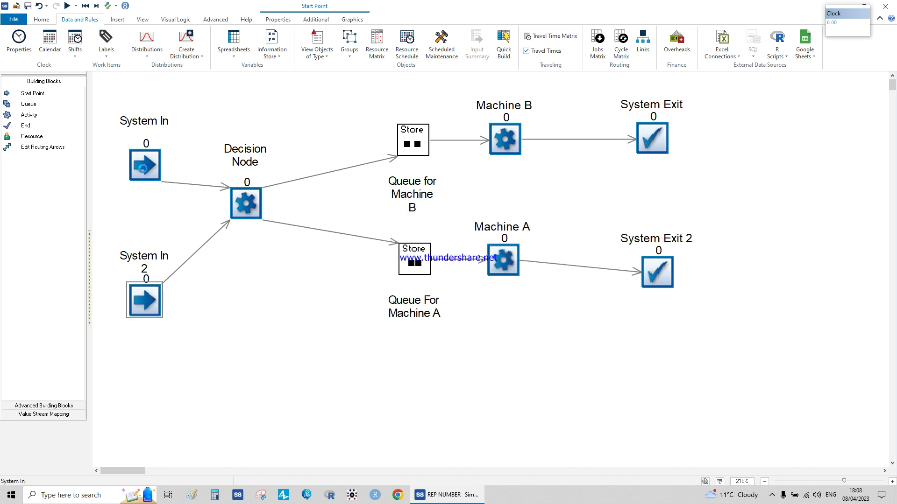
left_click_drag(144, 165, 147, 150)
left_click(146, 194)
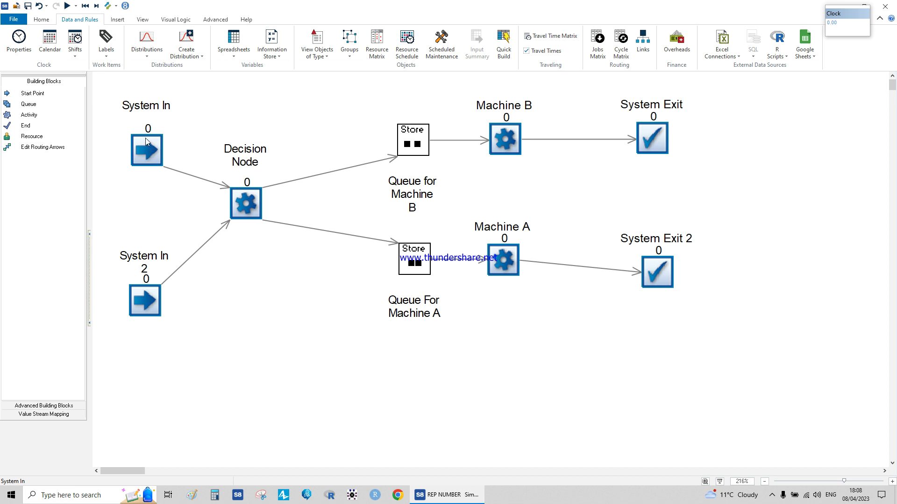
left_click(107, 42)
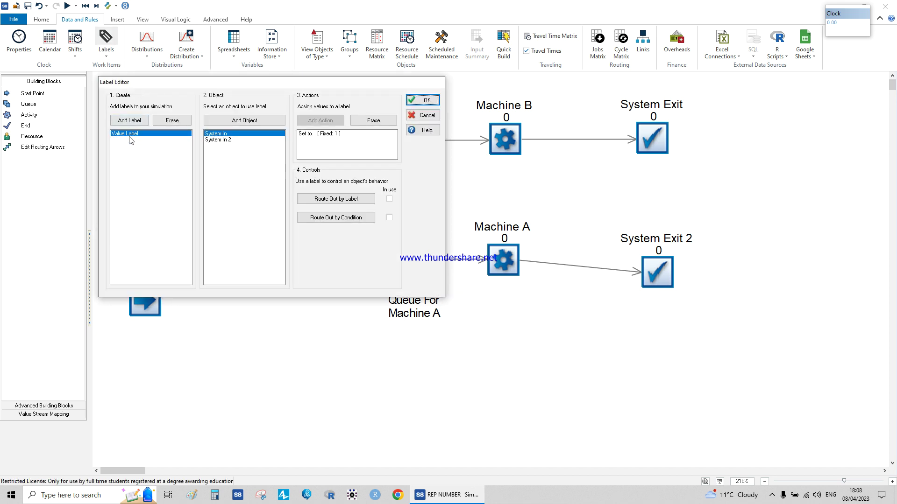
left_click(421, 116)
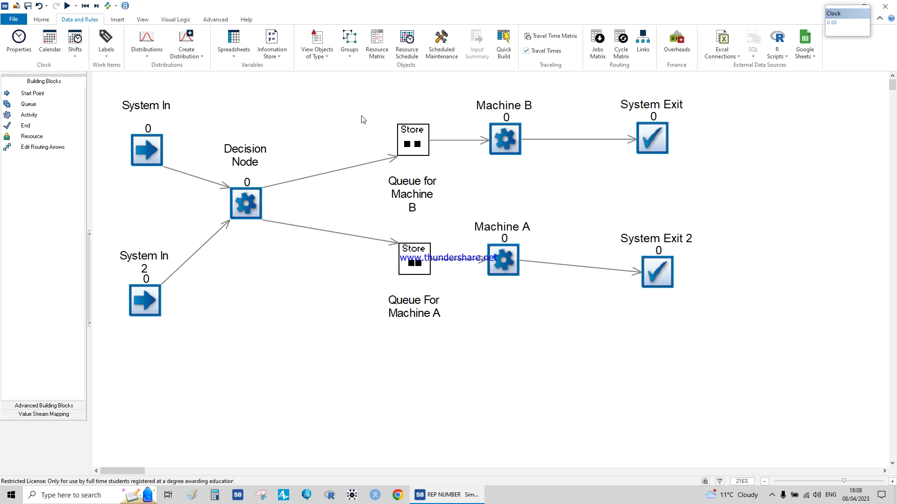
Set Decision Node's Routing Out to Label using Value Label, then run the simulation
double_click(246, 203)
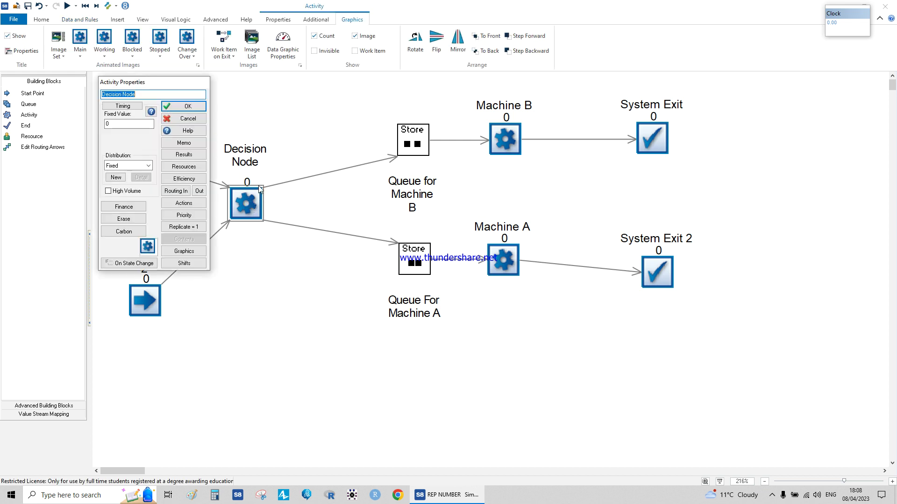
left_click_drag(185, 83, 305, 272)
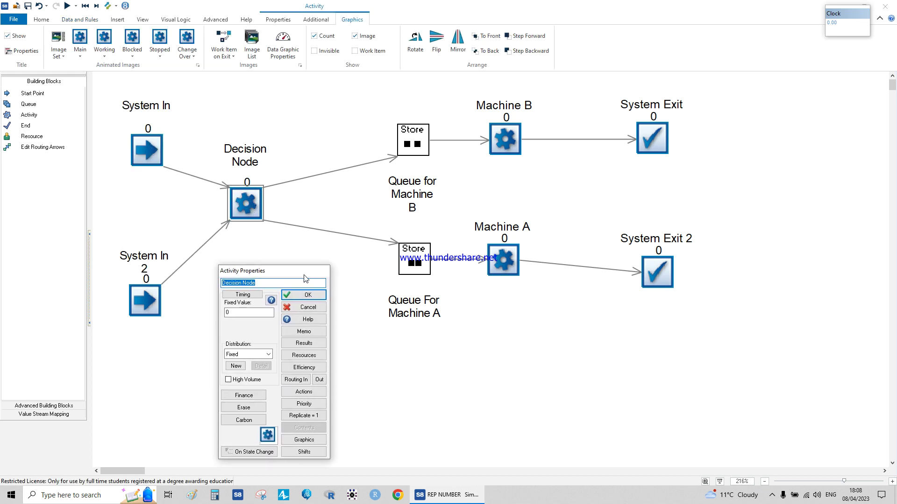
left_click(319, 379)
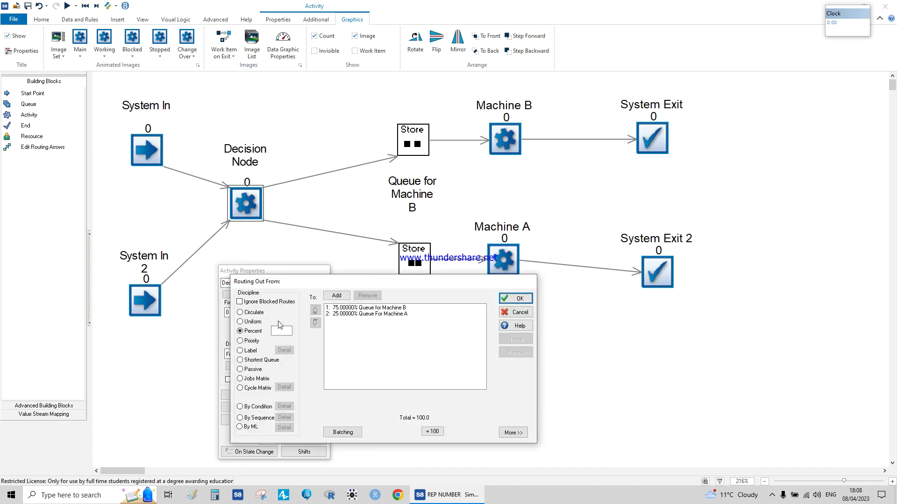
left_click(255, 351)
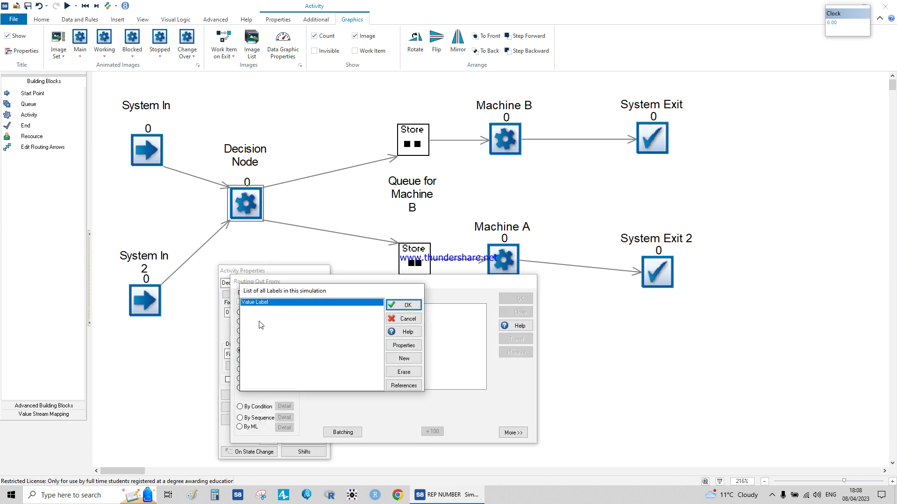
left_click(403, 305)
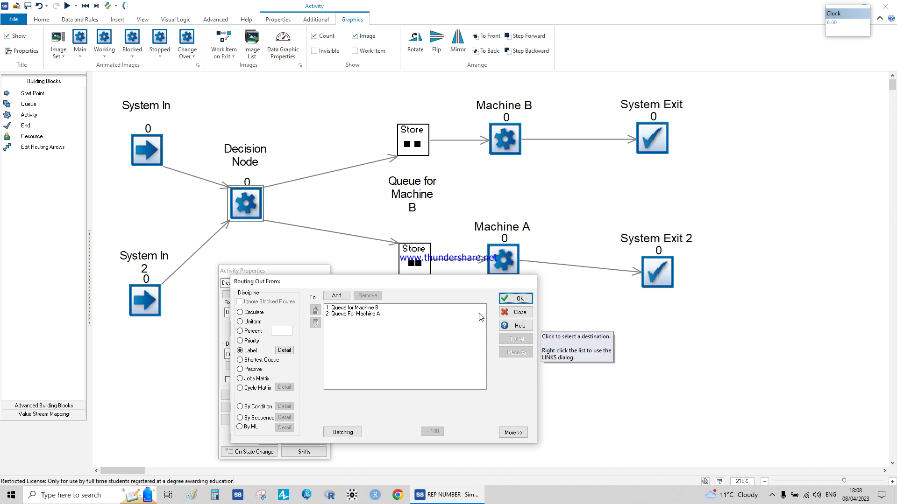
left_click(515, 298)
left_click(317, 294)
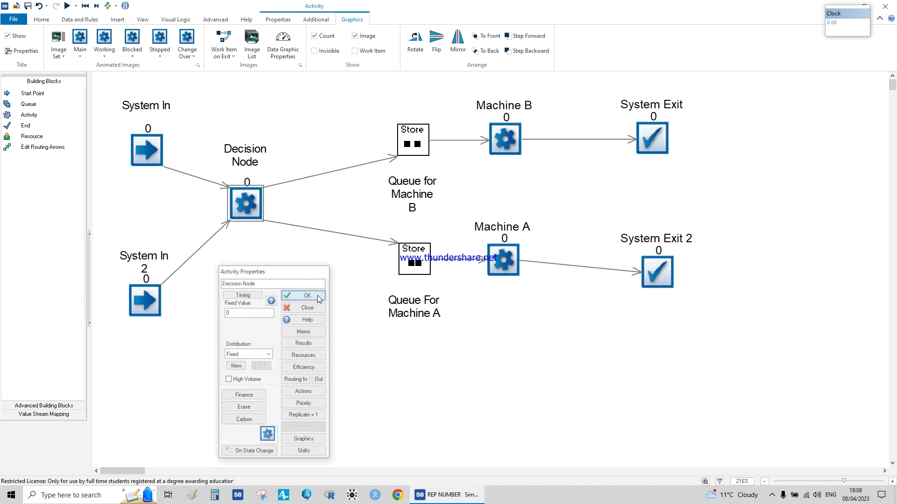
left_click(66, 5)
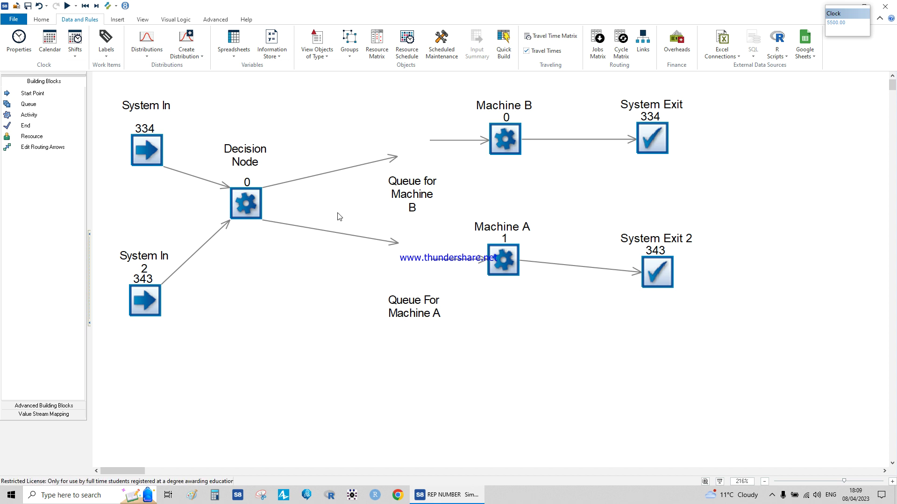
Run the model to completion: 334 items reach System Exit and 343 reach System Exit 2
left_click(106, 6)
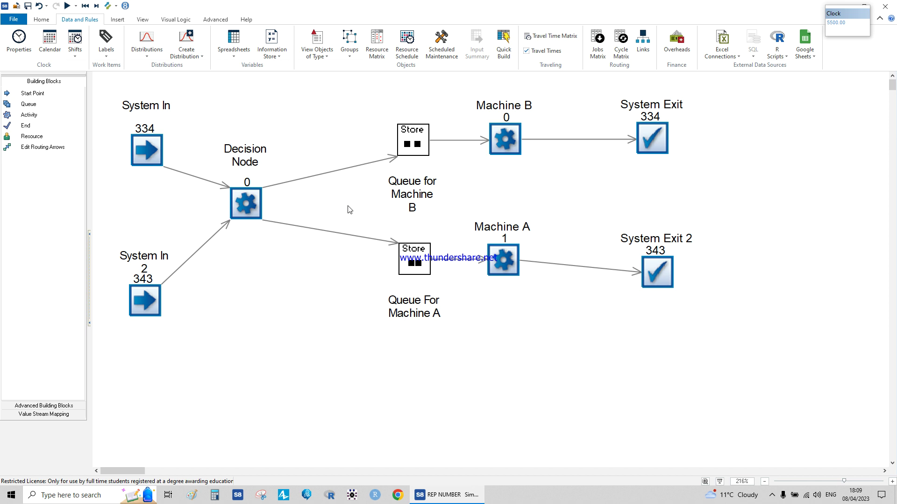
left_click(772, 495)
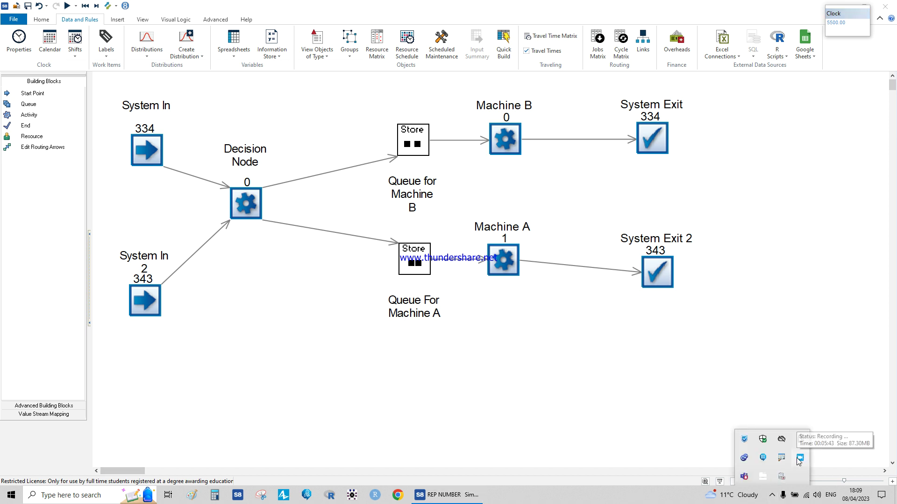
left_click(820, 374)
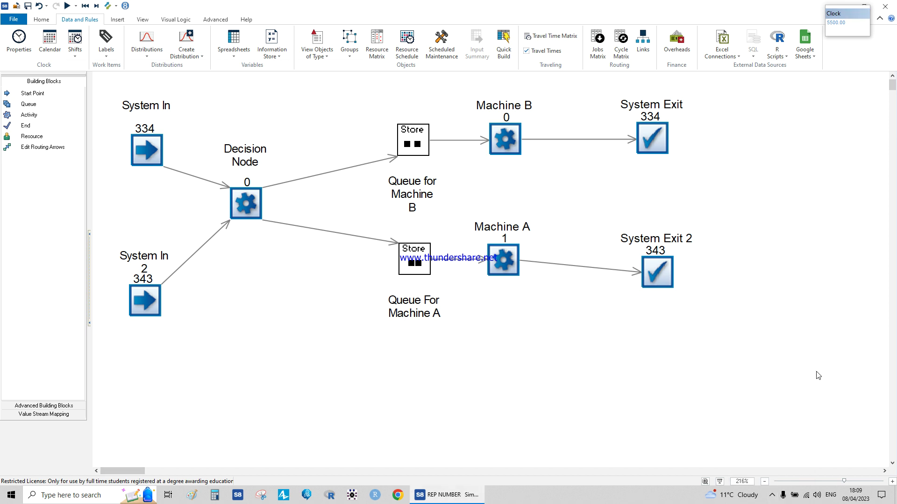